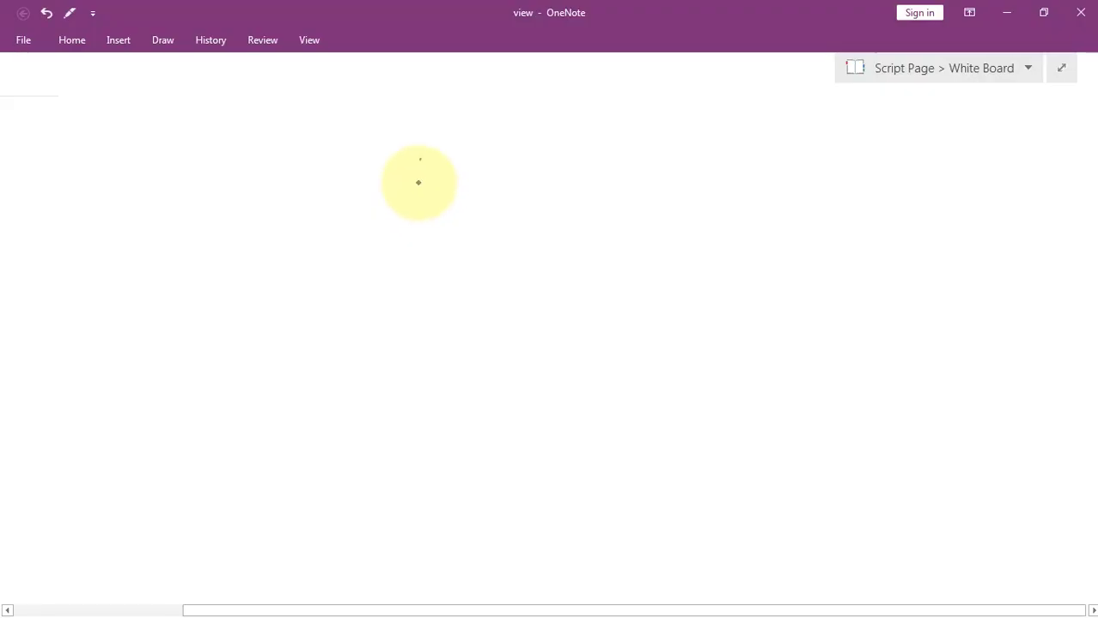
# Ink the title 'Install & Use MongoDB' with a red circled 3 before it
pyautogui.moveTo(410, 155)
pyautogui.mouseDown()
pyautogui.moveTo(445, 188)
pyautogui.moveTo(608, 162)
pyautogui.moveTo(823, 152)
pyautogui.moveTo(828, 164)
pyautogui.moveTo(875, 140)
pyautogui.moveTo(921, 140)
pyautogui.moveTo(829, 193)
pyautogui.mouseUp()
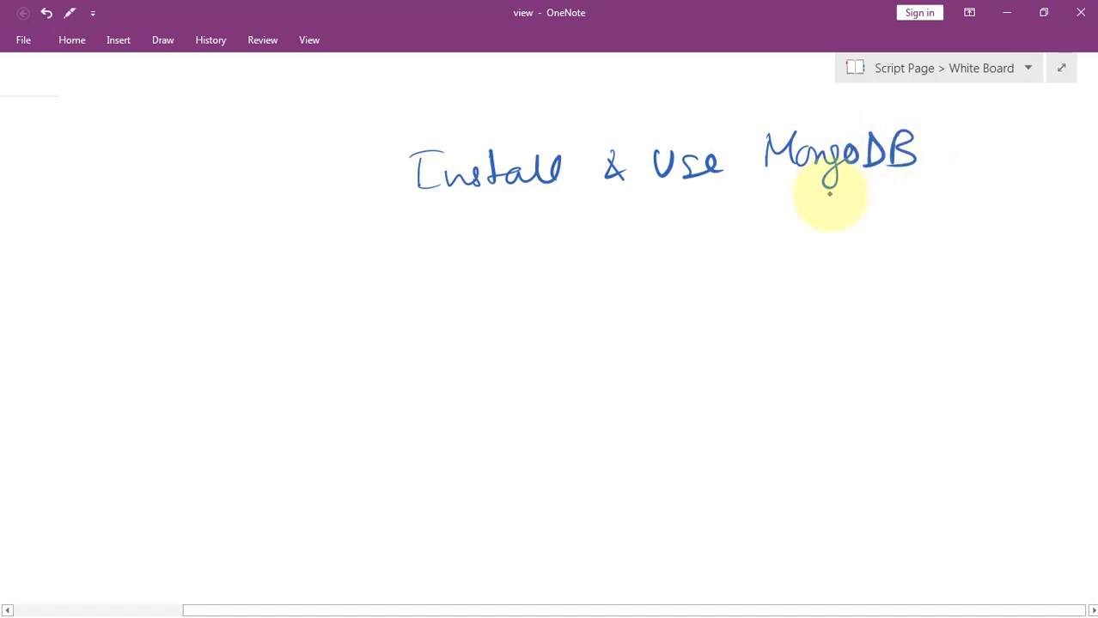
pyautogui.moveTo(310, 157)
pyautogui.mouseDown()
pyautogui.moveTo(323, 157)
pyautogui.moveTo(318, 185)
pyautogui.mouseUp()
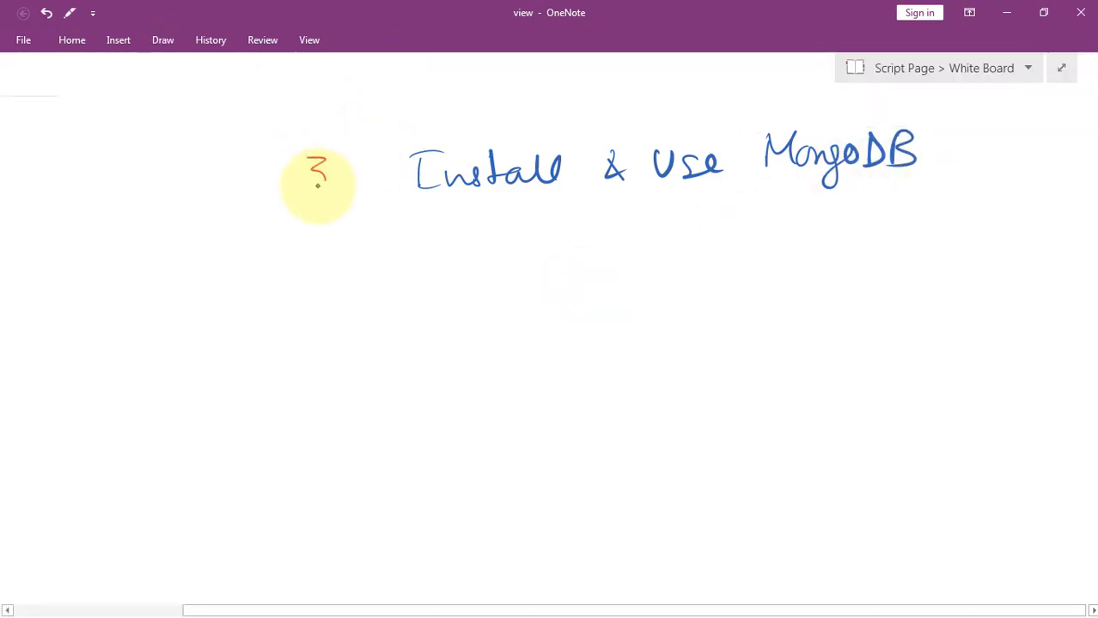
pyautogui.moveTo(318, 139)
pyautogui.mouseDown()
pyautogui.moveTo(351, 176)
pyautogui.moveTo(327, 139)
pyautogui.mouseUp()
# Write the first green item 'Community Server' with an arrow and underlines
pyautogui.moveTo(318, 311); pyautogui.dragTo(307, 337)
pyautogui.moveTo(427, 284)
pyautogui.mouseDown()
pyautogui.moveTo(434, 308)
pyautogui.moveTo(609, 294)
pyautogui.mouseUp()
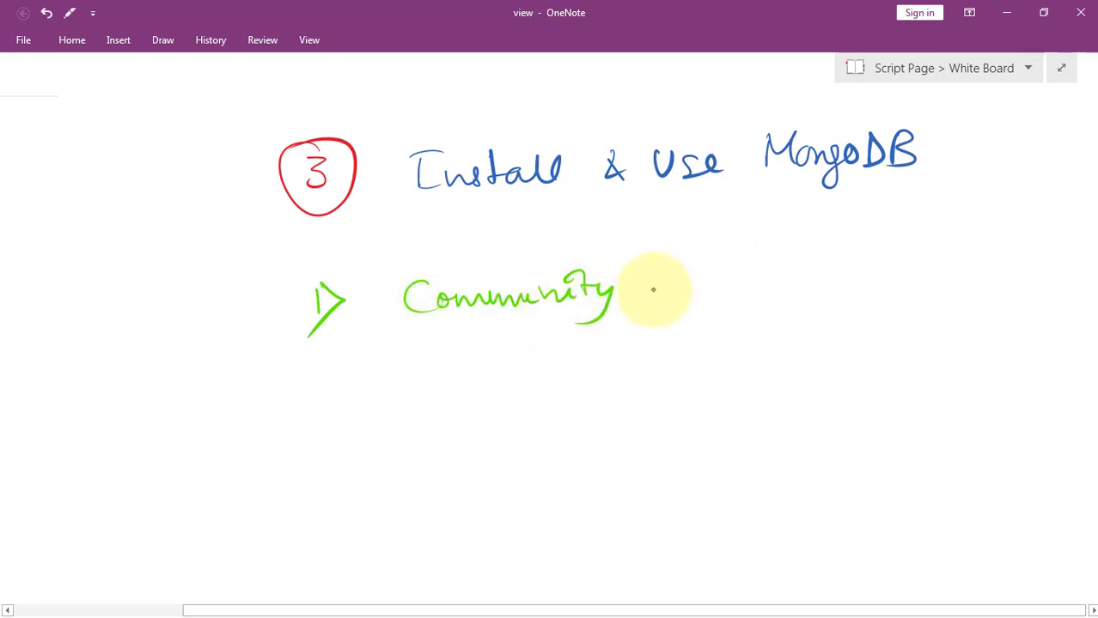
pyautogui.moveTo(671, 268)
pyautogui.mouseDown()
pyautogui.moveTo(657, 289)
pyautogui.moveTo(763, 283)
pyautogui.mouseUp()
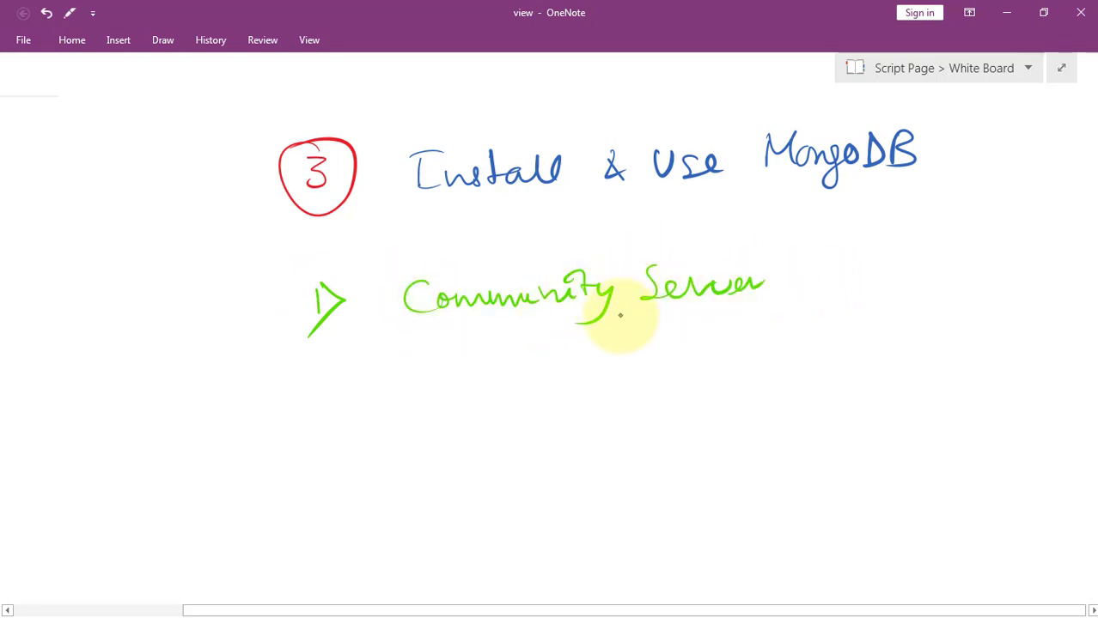
pyautogui.moveTo(427, 317); pyautogui.dragTo(516, 314)
pyautogui.moveTo(655, 315)
pyautogui.mouseDown()
pyautogui.moveTo(644, 315)
pyautogui.moveTo(788, 303)
pyautogui.mouseUp()
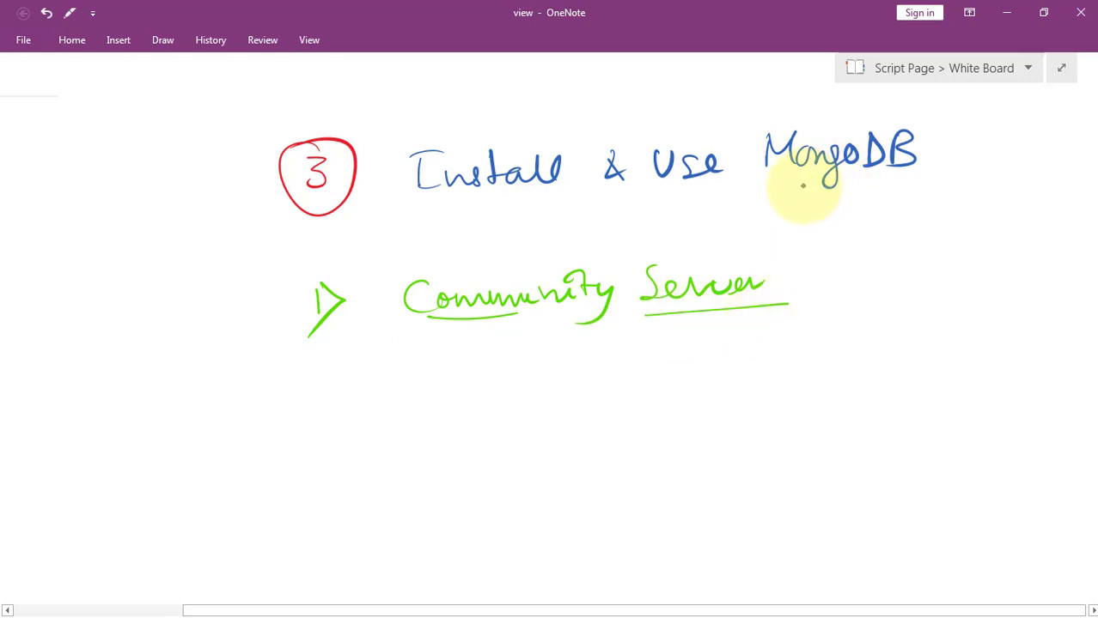
# Add the second item 'VS Code extension' with an arrow pointing right
pyautogui.moveTo(322, 376); pyautogui.dragTo(301, 427)
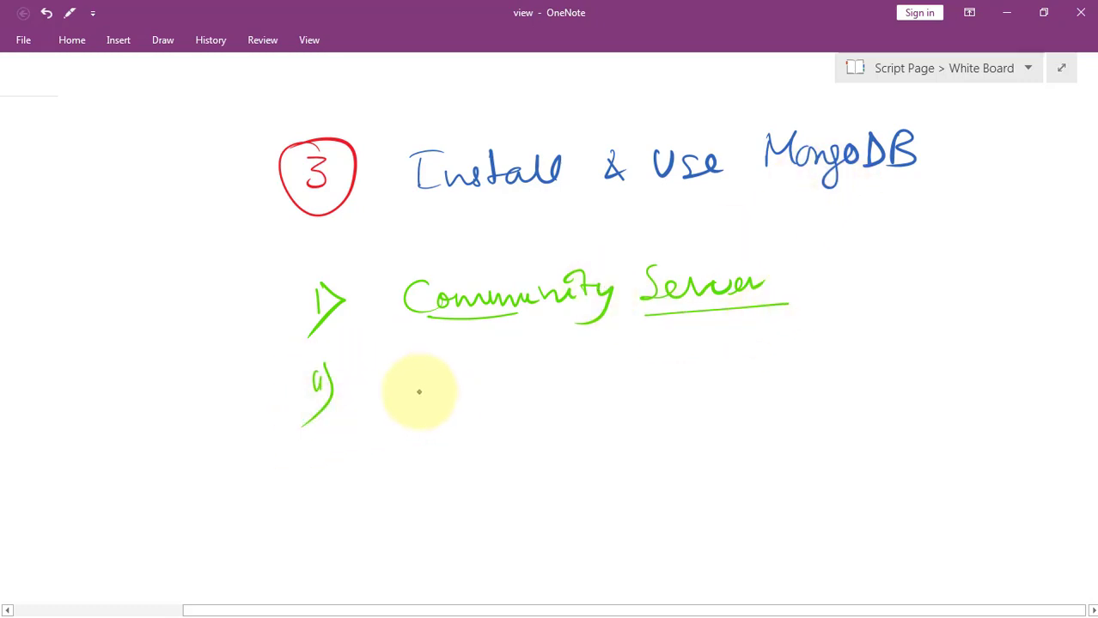
pyautogui.moveTo(414, 372); pyautogui.dragTo(440, 374)
pyautogui.moveTo(455, 371); pyautogui.dragTo(445, 396)
pyautogui.moveTo(509, 361)
pyautogui.mouseDown()
pyautogui.moveTo(534, 385)
pyautogui.moveTo(579, 384)
pyautogui.moveTo(871, 348)
pyautogui.mouseUp()
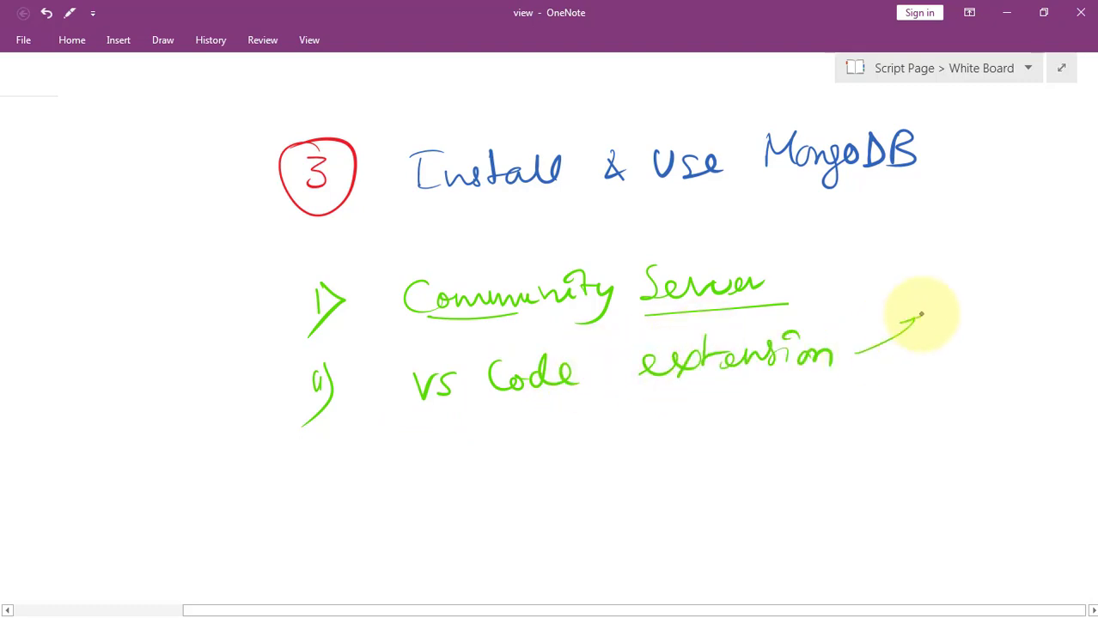
pyautogui.moveTo(921, 315); pyautogui.dragTo(918, 335)
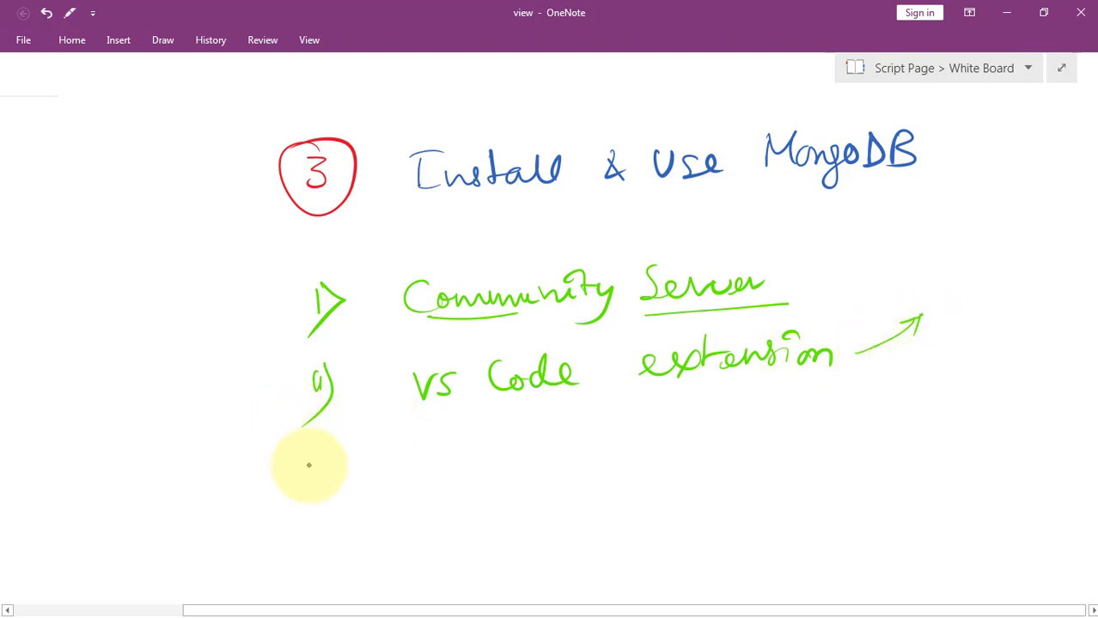
# Write and underline 'MongoDB Atlas' with an arrow, then box Community Server in cyan
pyautogui.moveTo(405, 468)
pyautogui.mouseDown()
pyautogui.moveTo(526, 436)
pyautogui.moveTo(543, 459)
pyautogui.moveTo(662, 437)
pyautogui.moveTo(661, 448)
pyautogui.mouseUp()
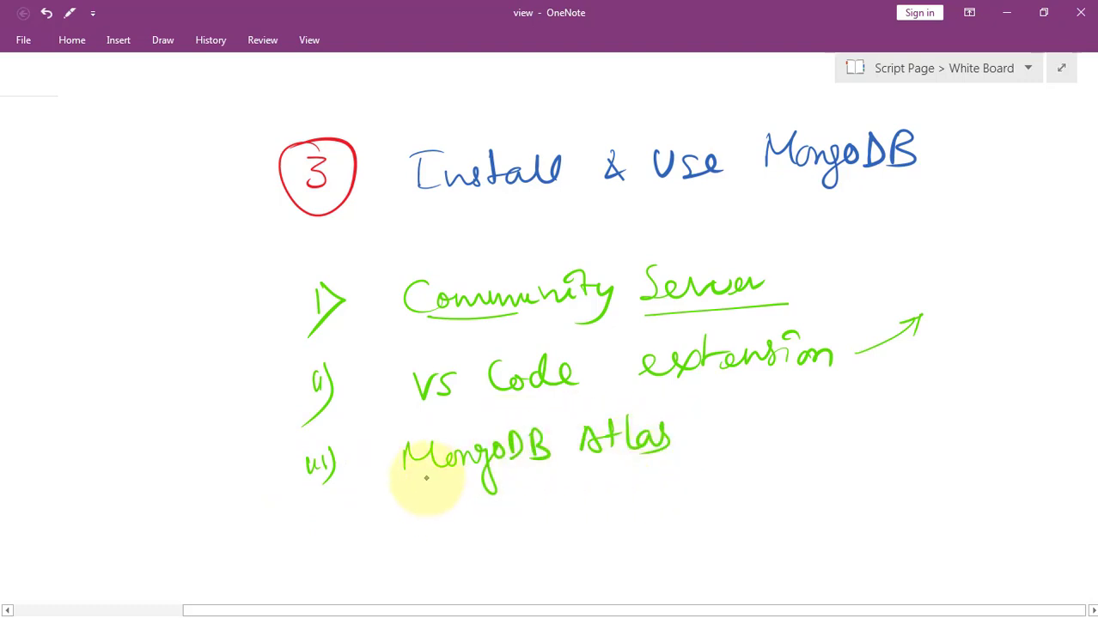
pyautogui.moveTo(404, 472); pyautogui.dragTo(671, 456)
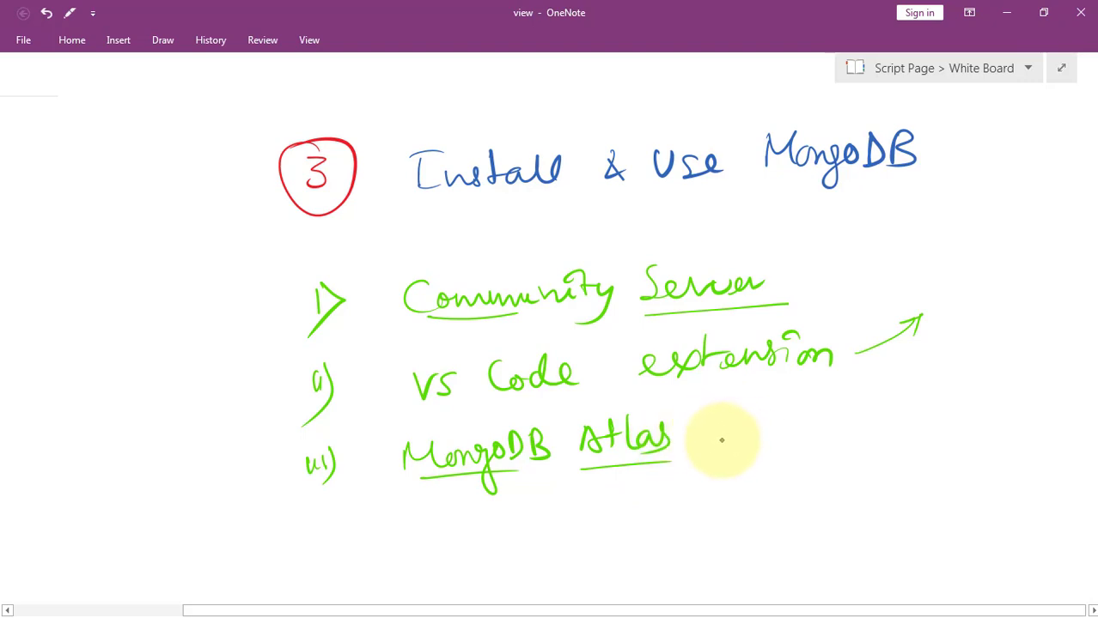
pyautogui.moveTo(712, 446)
pyautogui.mouseDown()
pyautogui.moveTo(758, 410)
pyautogui.moveTo(754, 422)
pyautogui.mouseUp()
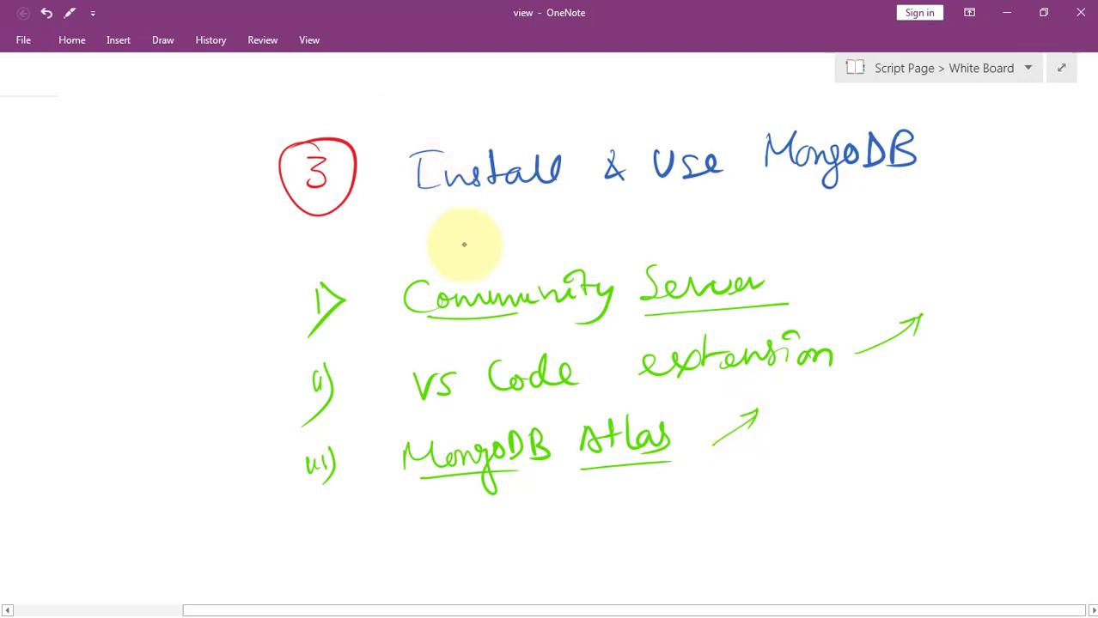
pyautogui.moveTo(453, 267)
pyautogui.mouseDown()
pyautogui.moveTo(370, 269)
pyautogui.moveTo(441, 337)
pyautogui.moveTo(688, 341)
pyautogui.moveTo(796, 279)
pyautogui.moveTo(475, 259)
pyautogui.mouseUp()
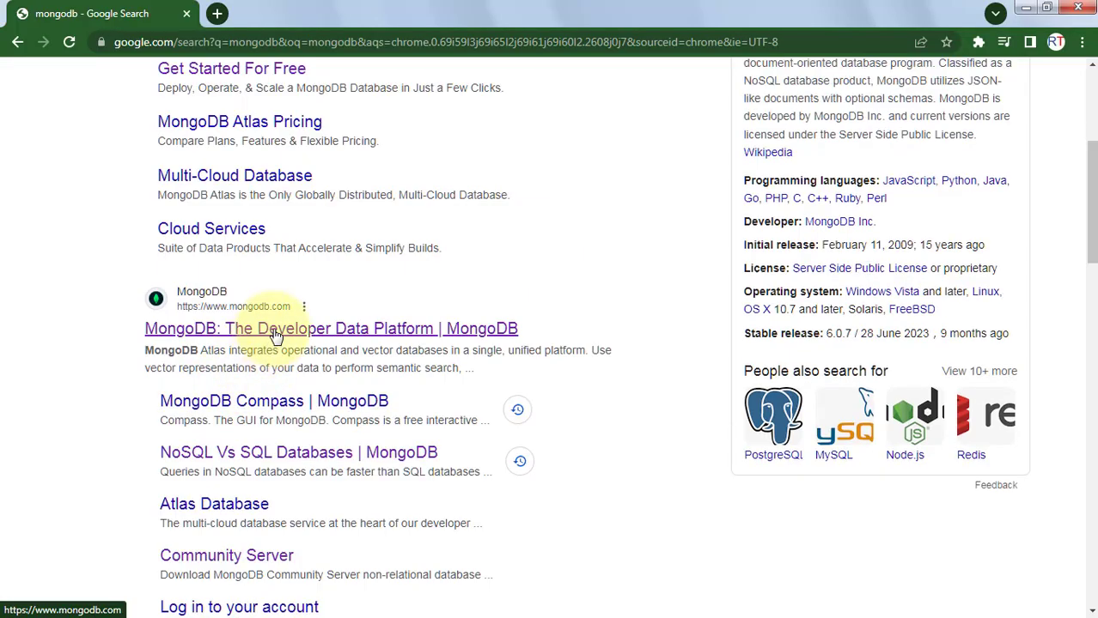
# Open mongodb.com from the search results and go to Products > Community Edition
pyautogui.click(275, 335)
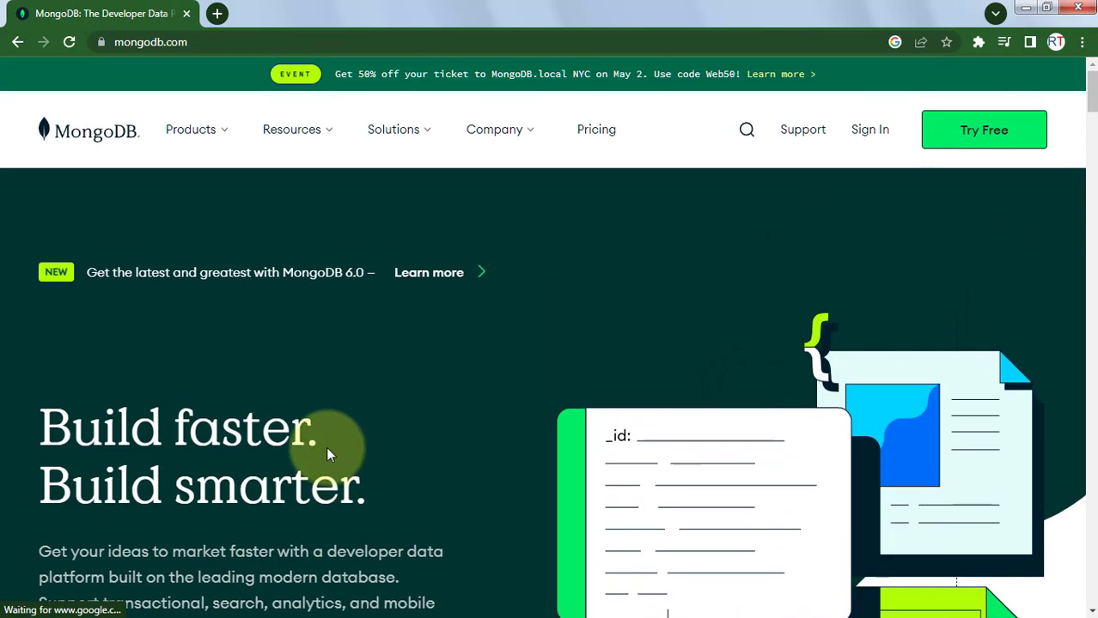
pyautogui.click(196, 144)
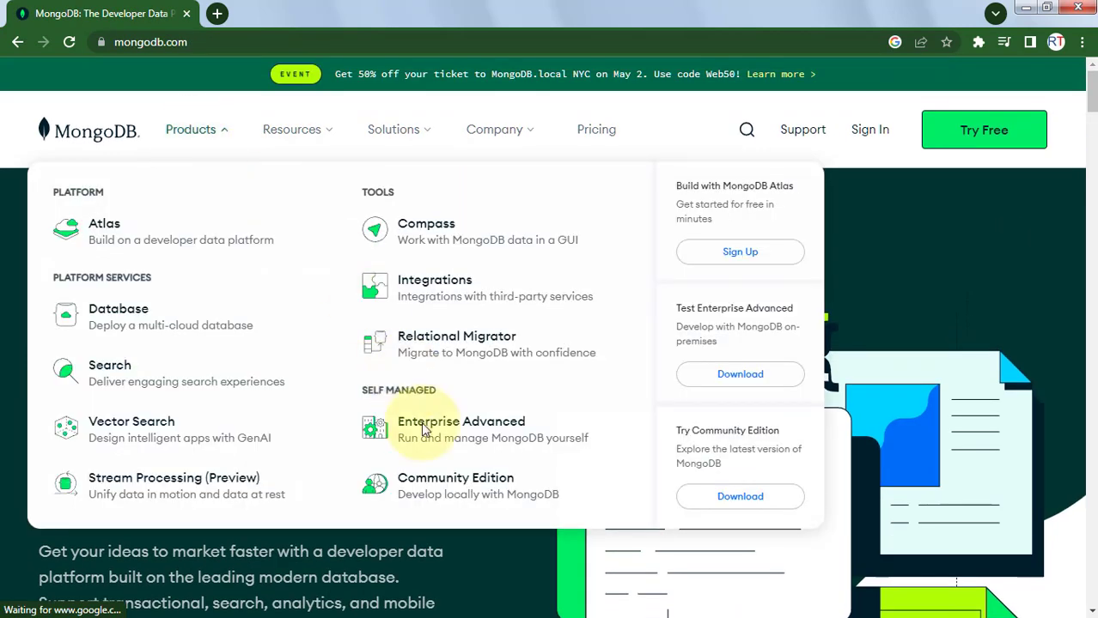
pyautogui.click(442, 492)
pyautogui.scroll(-2, 257, 452)
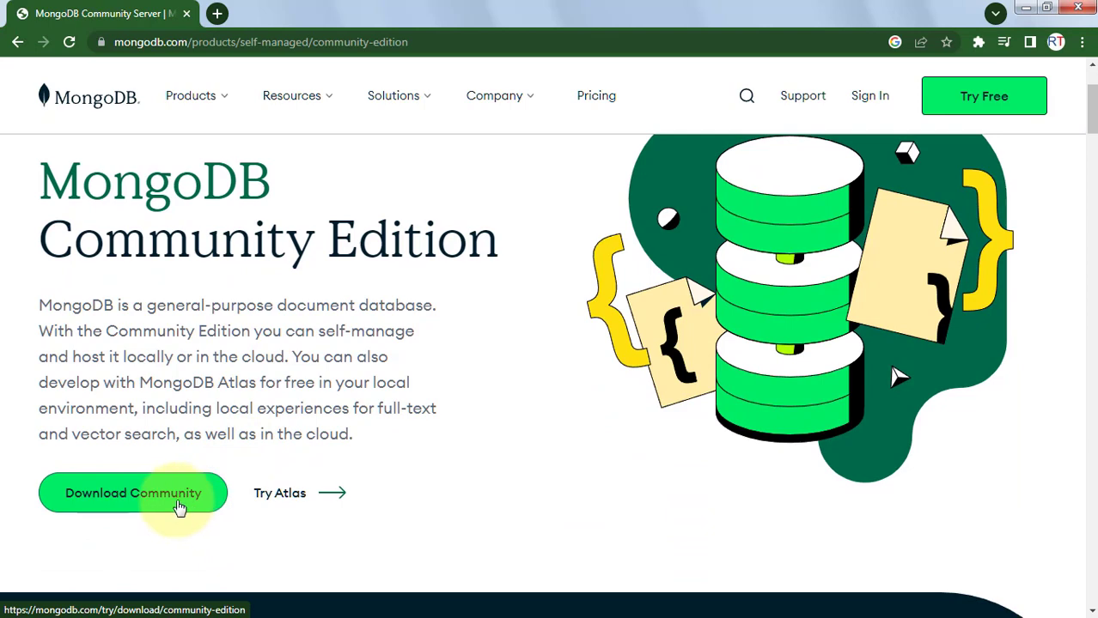
# On the Community Server download page, keep 7.0.9, Windows x64 and msi, then download
pyautogui.click(178, 507)
pyautogui.scroll(-2, 392, 349)
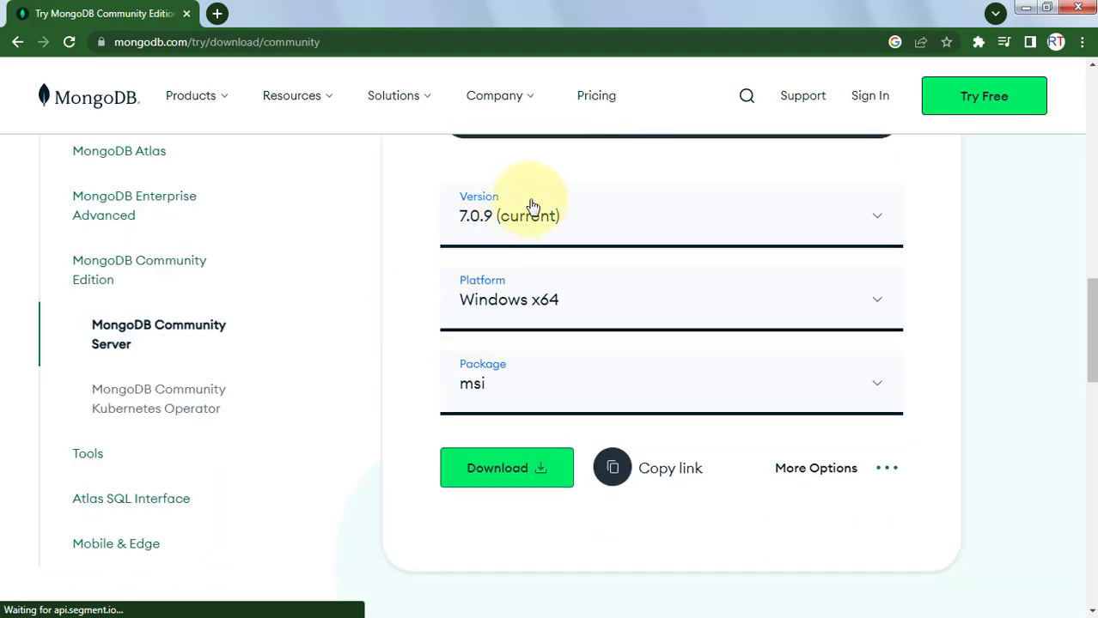
pyautogui.click(660, 231)
pyautogui.click(660, 231)
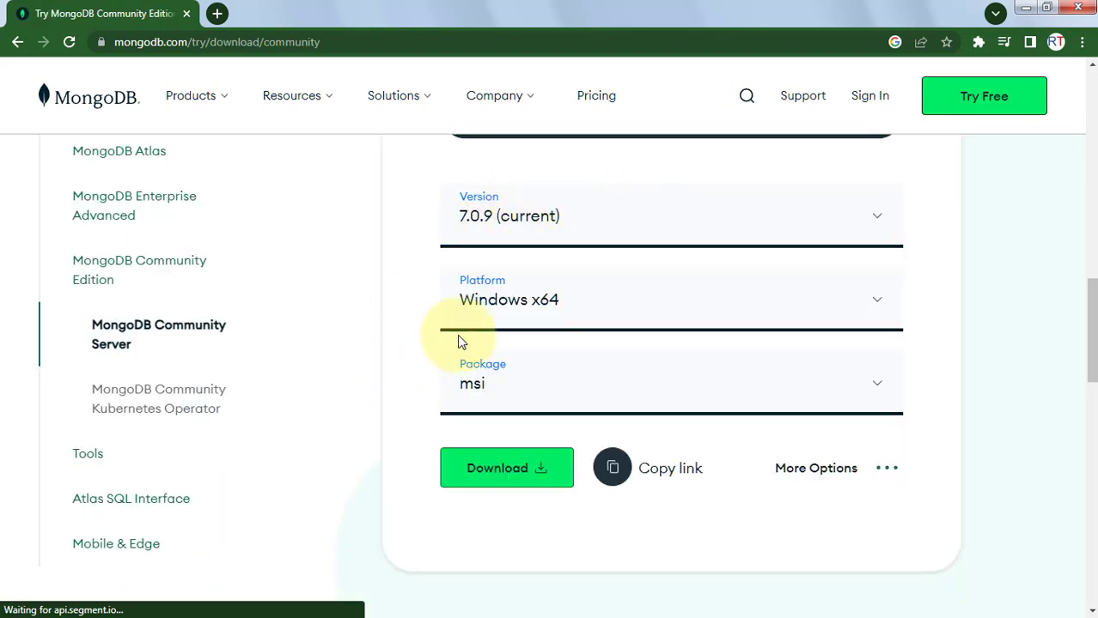
pyautogui.click(563, 318)
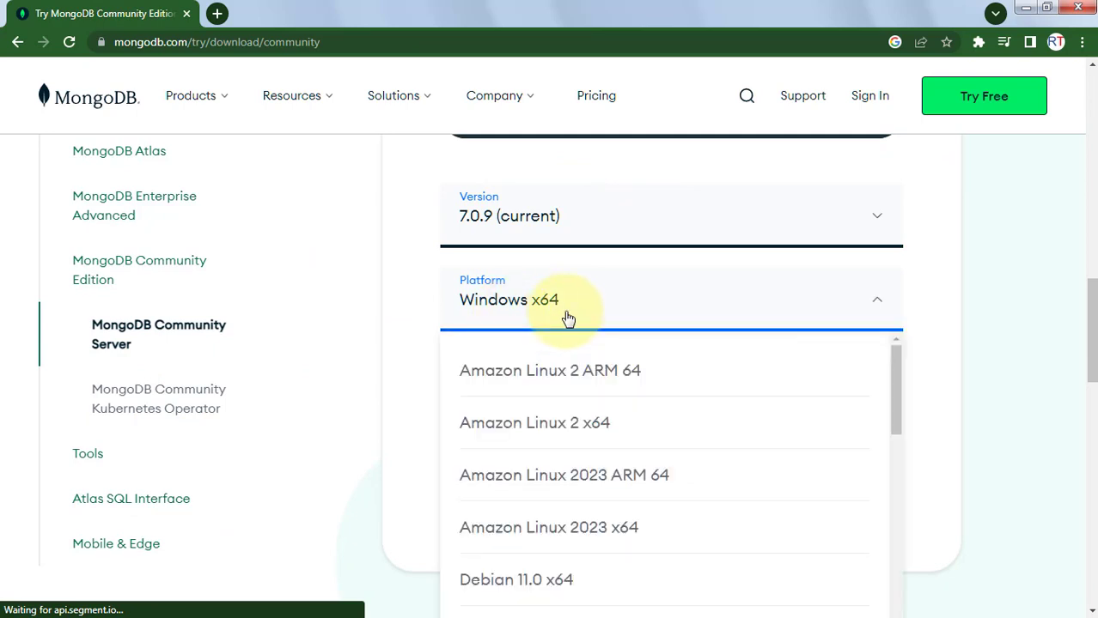
pyautogui.scroll(-1, 474, 397)
pyautogui.click(537, 308)
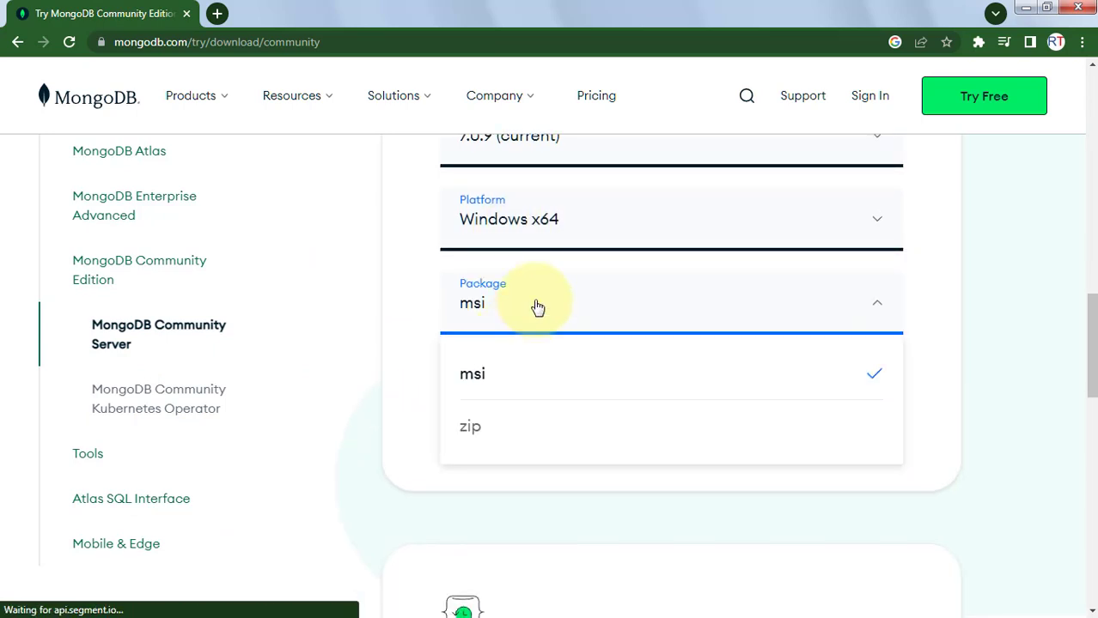
pyautogui.click(380, 421)
pyautogui.click(506, 399)
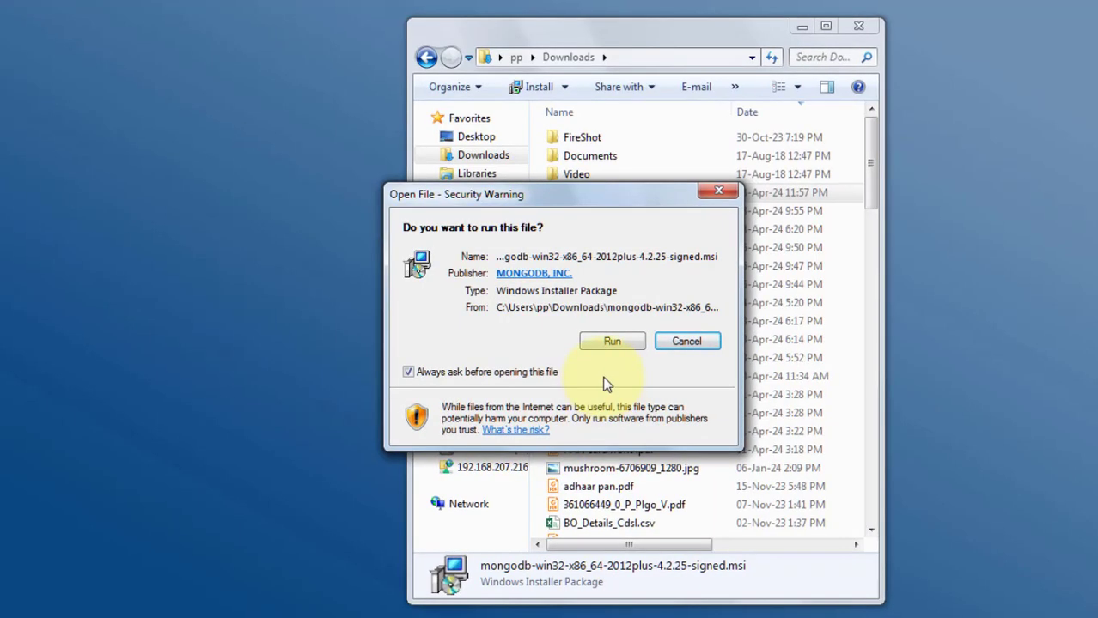
# Run the downloaded MongoDB 4.2.25 installer from the Open File security warning
pyautogui.click(612, 342)
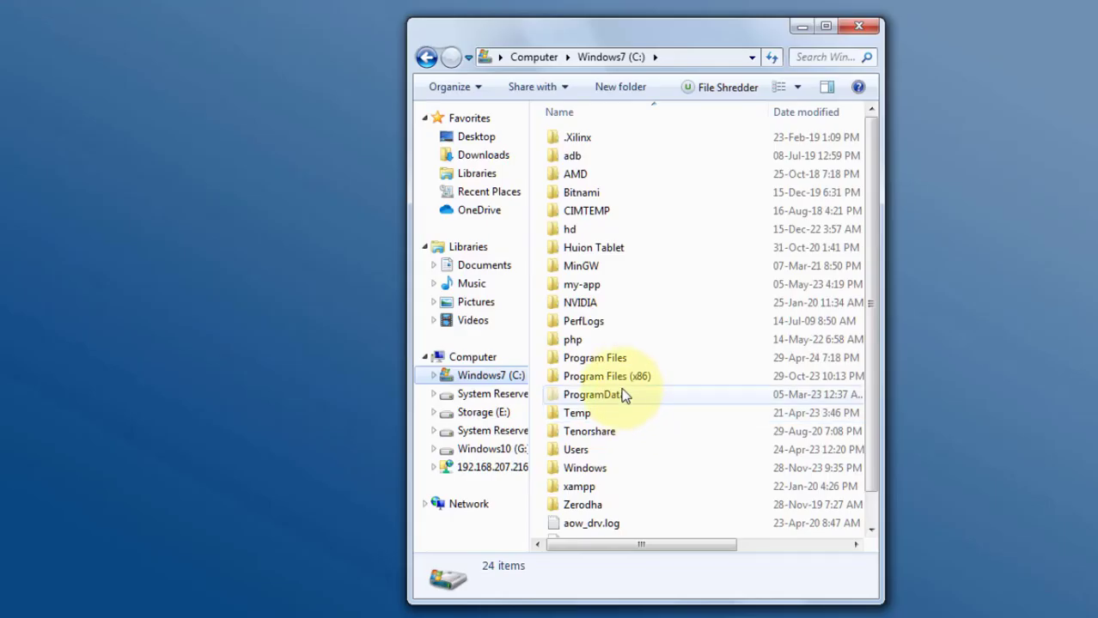
# Browse Program Files > MongoDB > Server > 4.2 > bin in Explorer
pyautogui.click(620, 362)
pyautogui.doubleClick(619, 359)
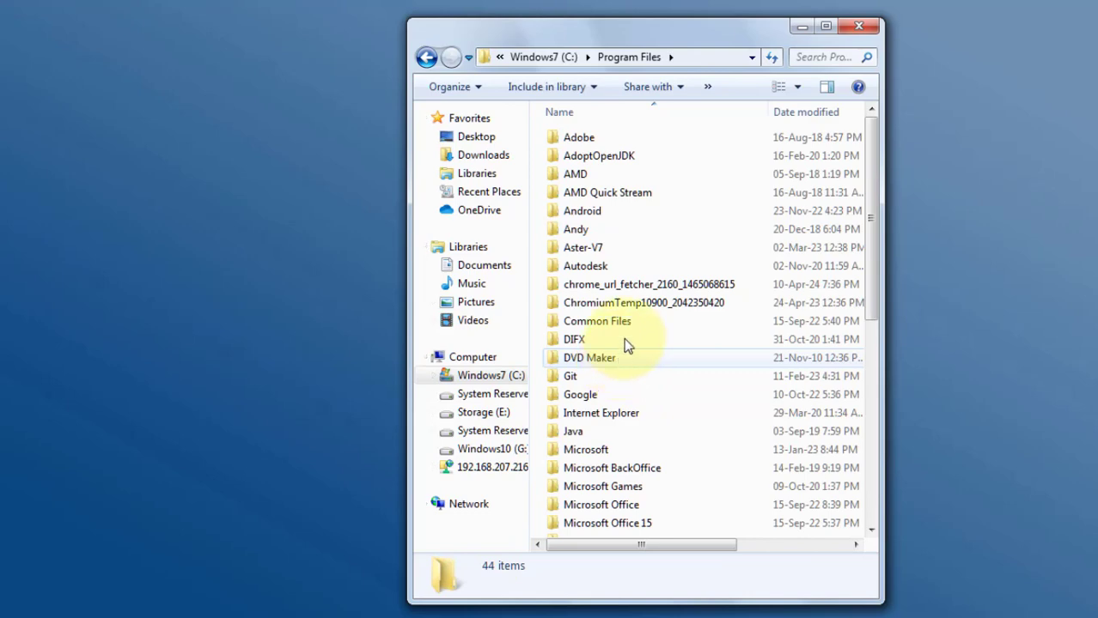
pyautogui.scroll(-2, 670, 412)
pyautogui.click(696, 464)
pyautogui.scroll(-1, 670, 473)
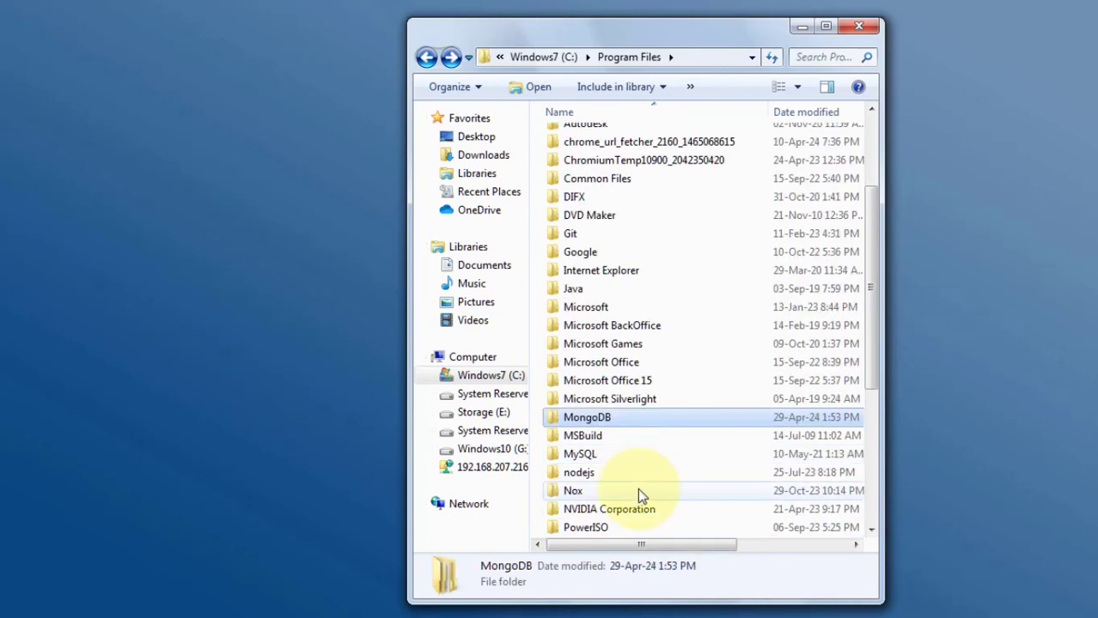
pyautogui.doubleClick(605, 421)
pyautogui.doubleClick(588, 146)
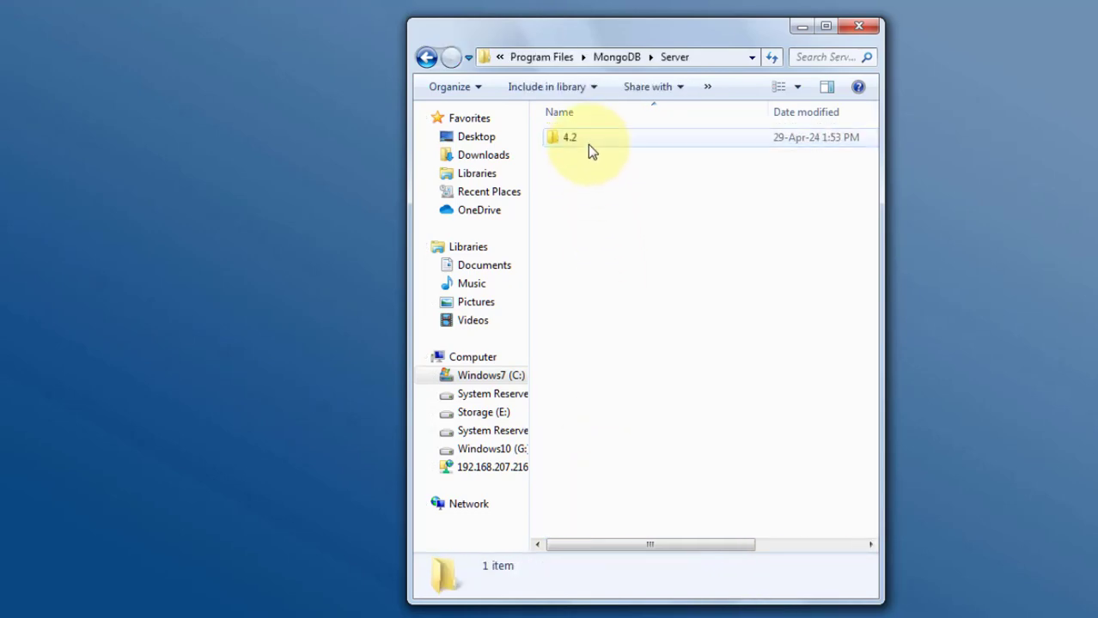
pyautogui.doubleClick(590, 144)
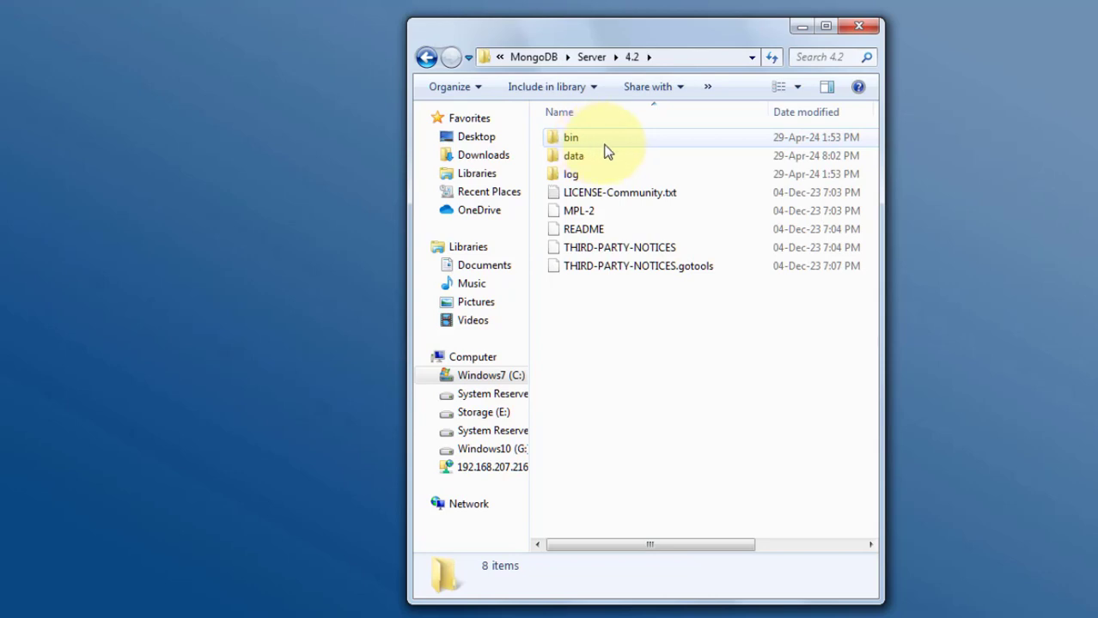
pyautogui.doubleClick(604, 141)
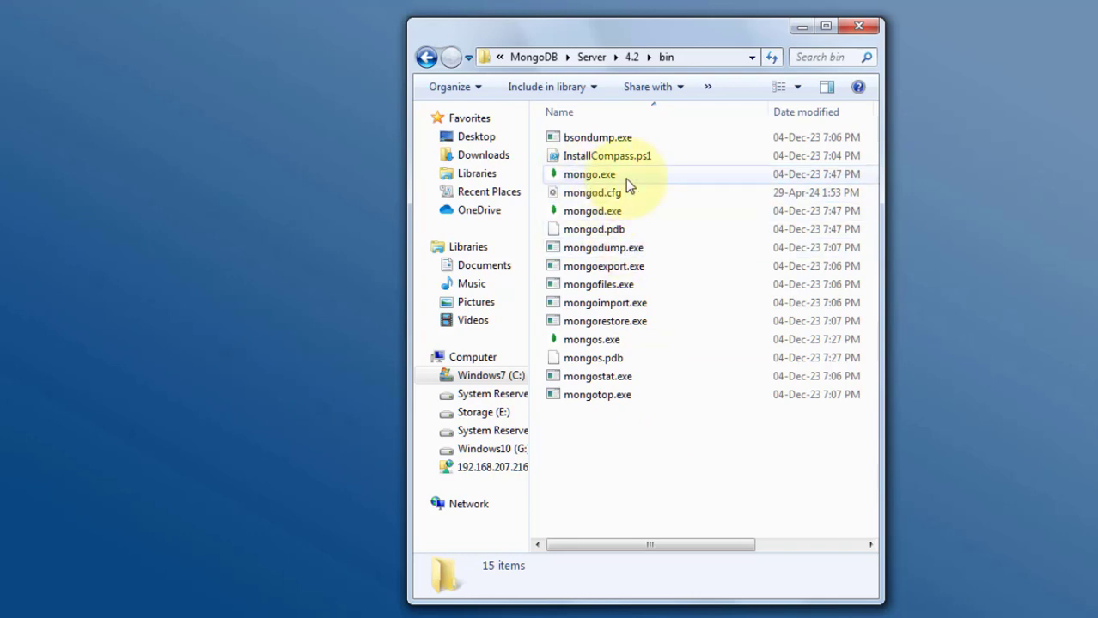
# Run mongo in Command Prompt and see it rejected as not recognized
pyautogui.click(604, 213)
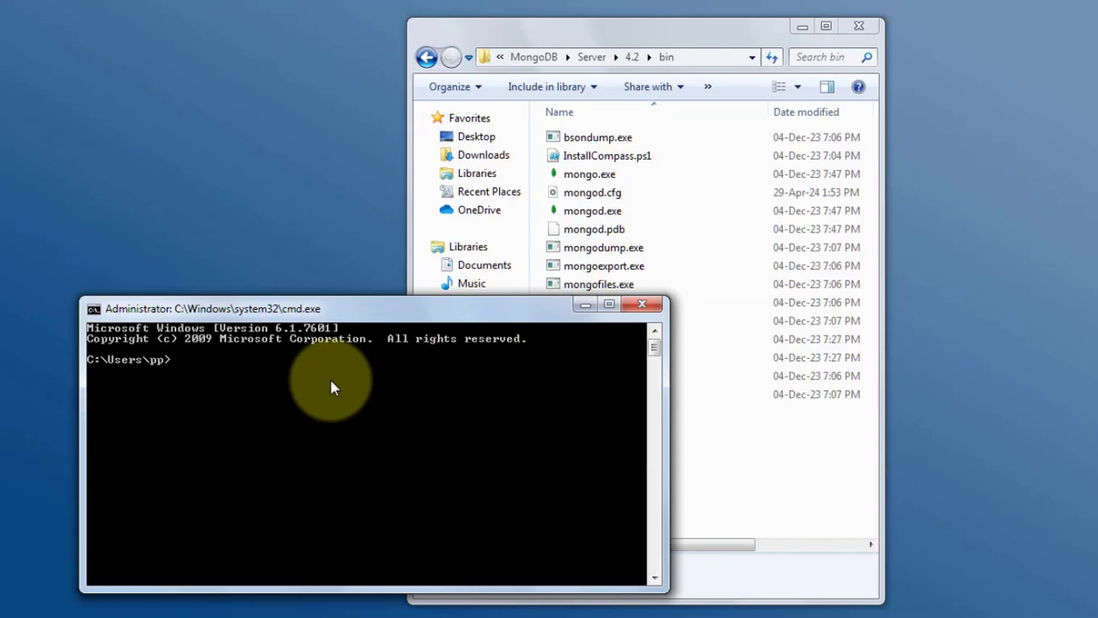
pyautogui.write('mongo')
pyautogui.press('Return')
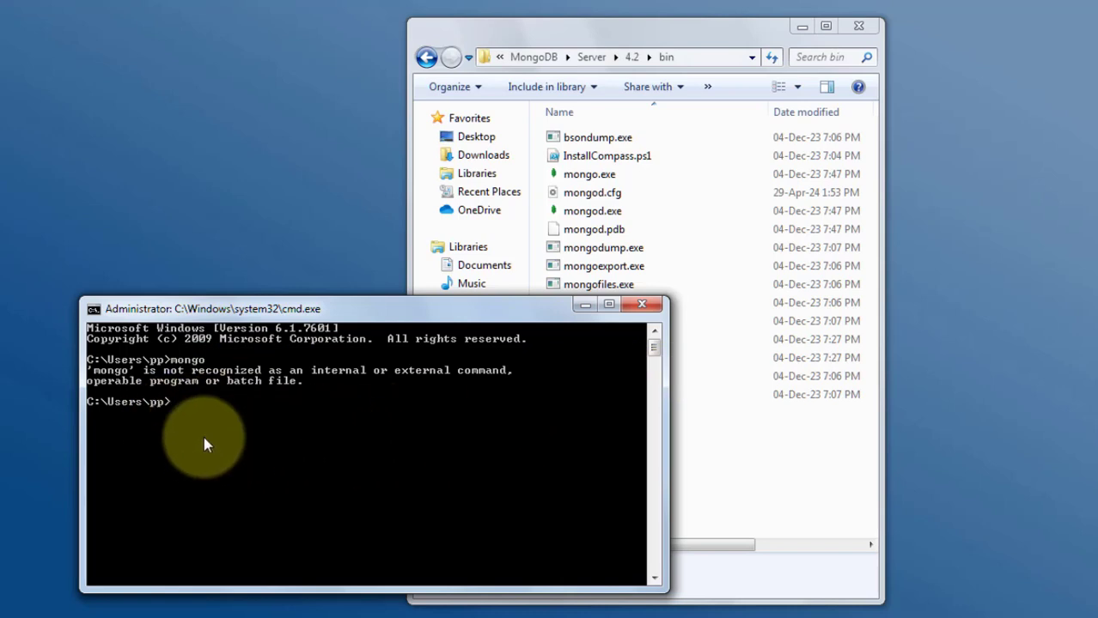
pyautogui.click(763, 482)
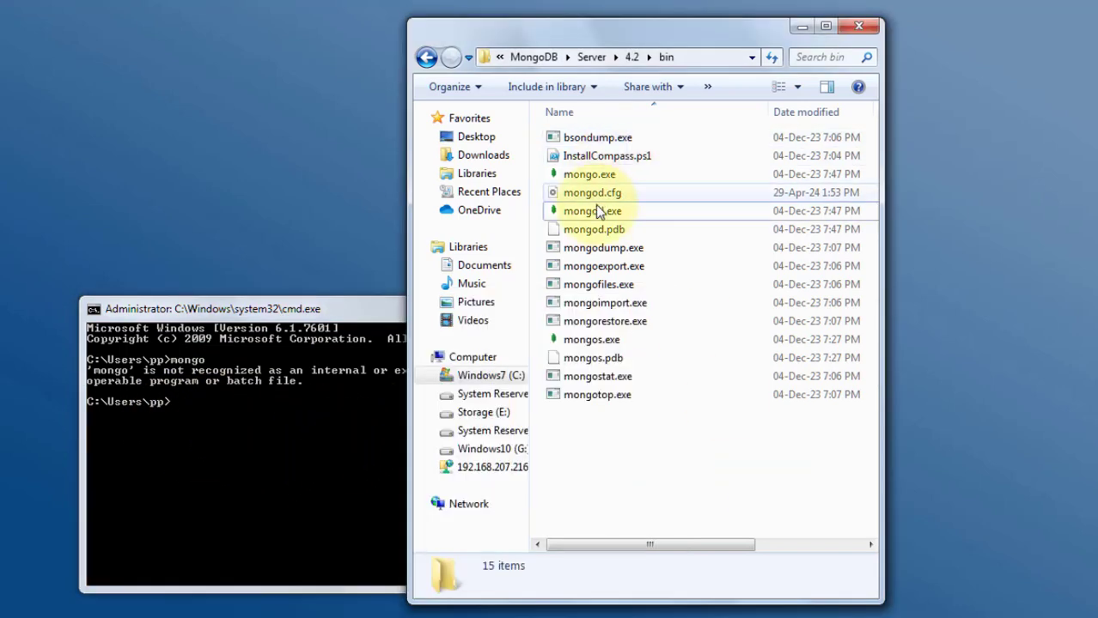
# Copy the bin folder path and append it to the system Path variable, confirming all dialogs
pyautogui.click(688, 59)
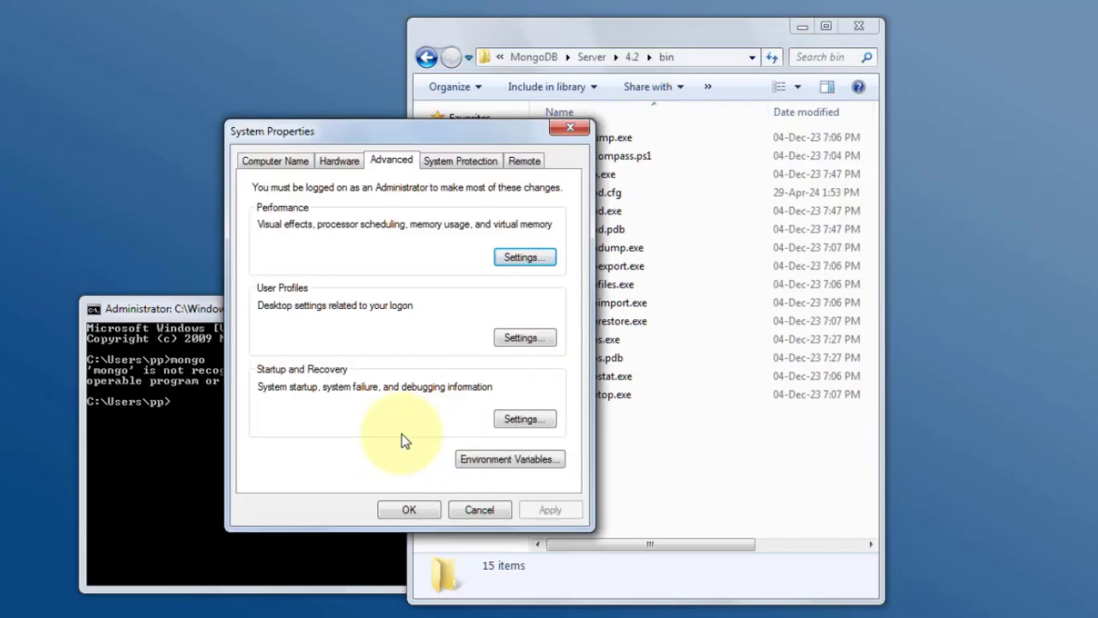
pyautogui.click(508, 459)
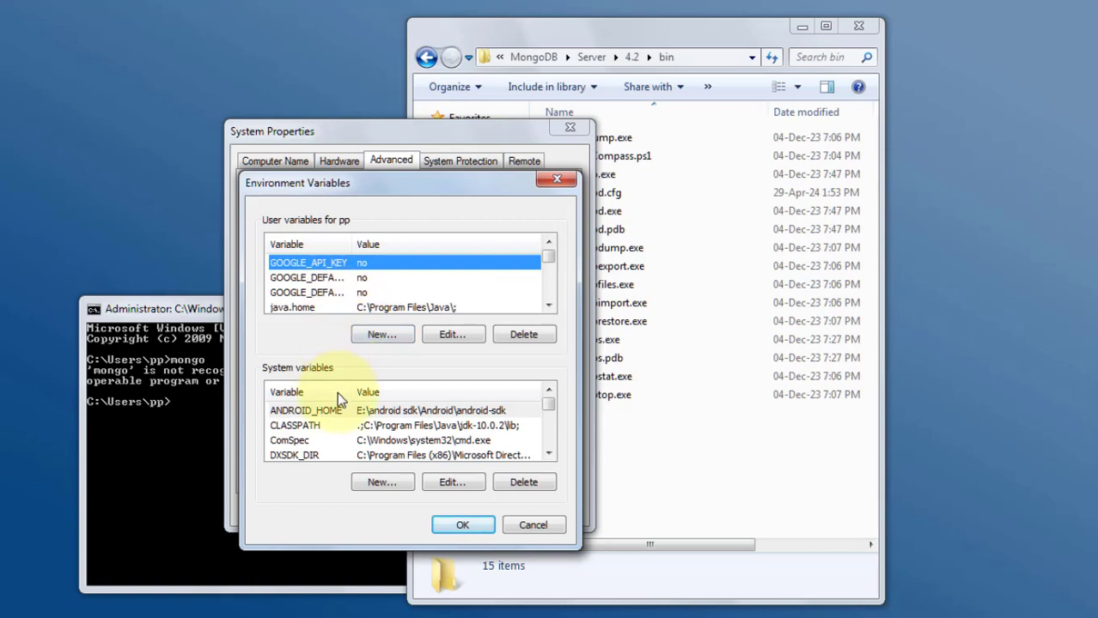
pyautogui.scroll(-5, 337, 421)
pyautogui.click(384, 441)
pyautogui.click(442, 481)
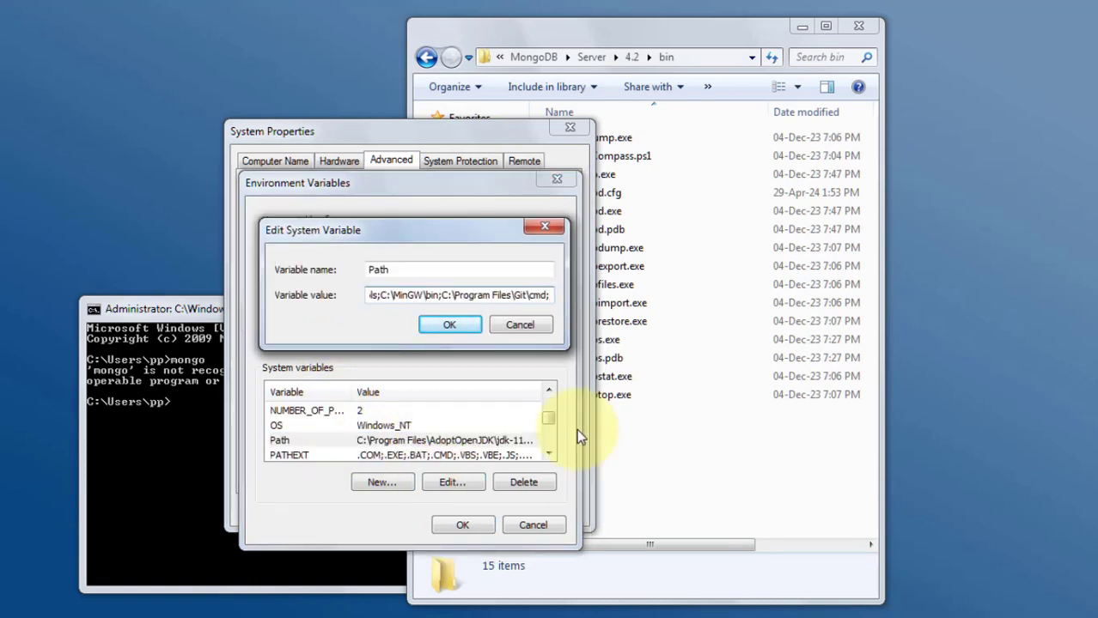
pyautogui.write('C:\\Program Files\\MongoDB\\Server\\4.2\\bin;')
pyautogui.click(455, 325)
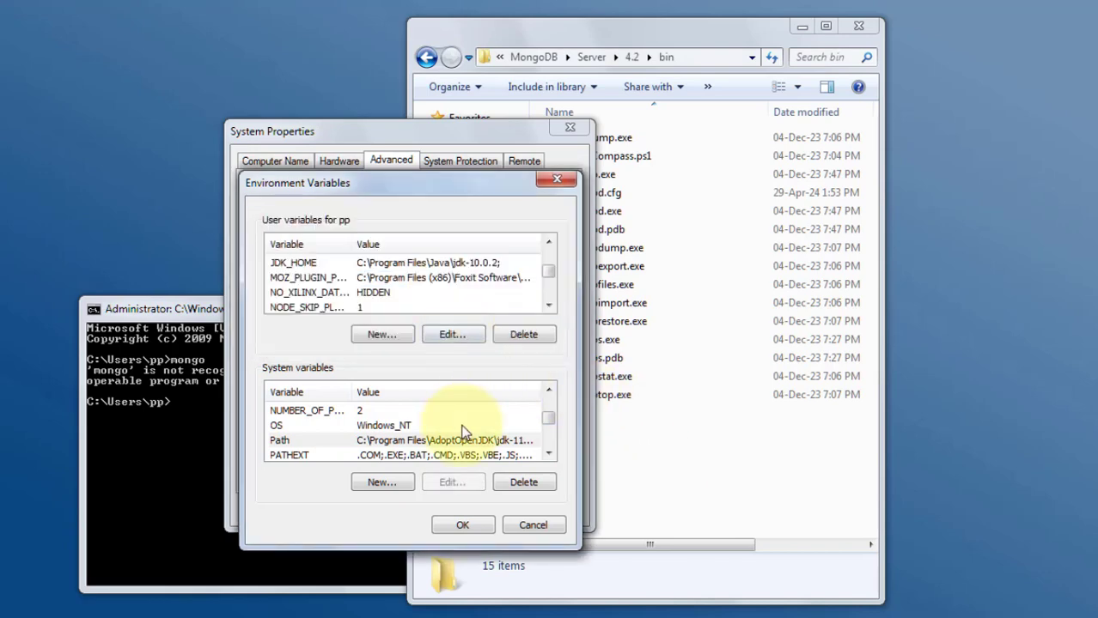
pyautogui.click(461, 523)
pyautogui.click(433, 515)
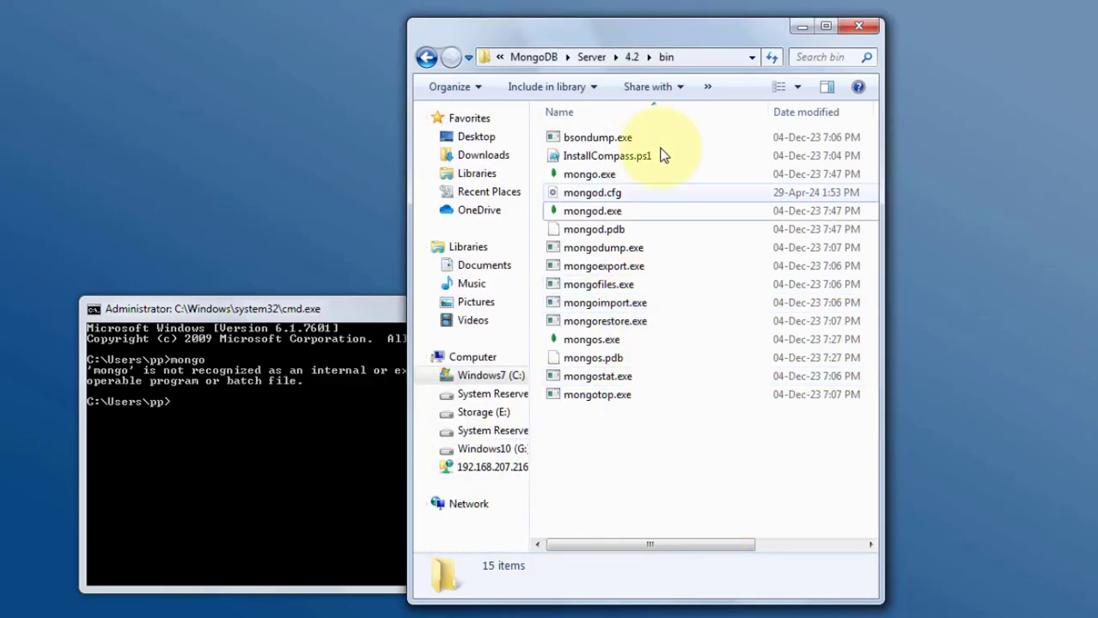
# Run mongo --version in Command Prompt, confirming MongoDB shell v4.2.25
pyautogui.click(335, 519)
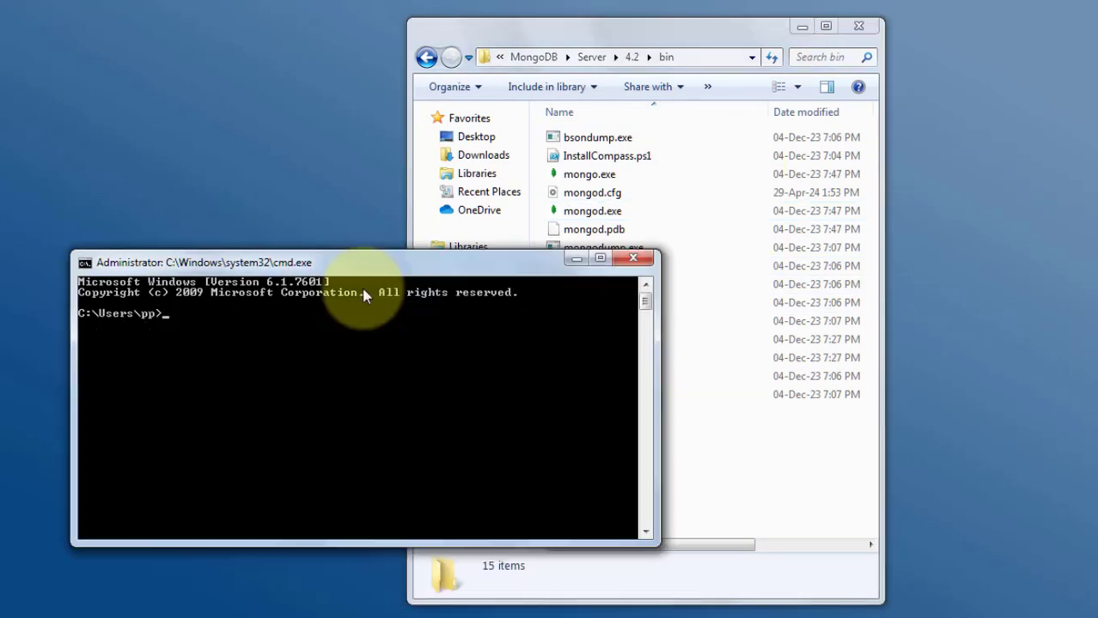
pyautogui.moveTo(363, 269); pyautogui.dragTo(375, 346)
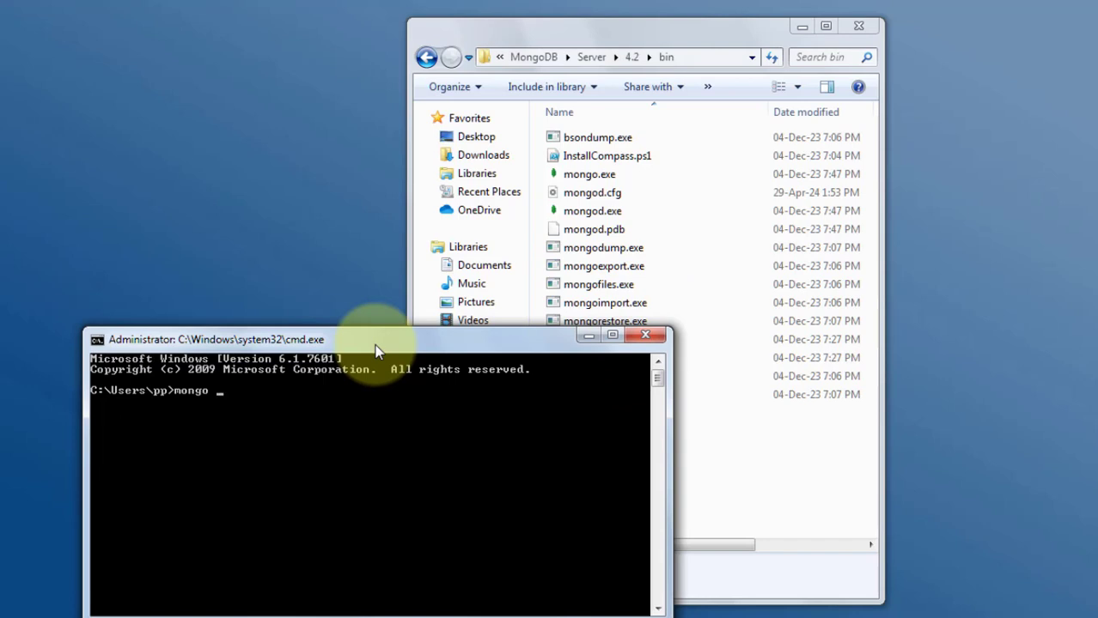
pyautogui.write('mongo --version')
pyautogui.press('Return')
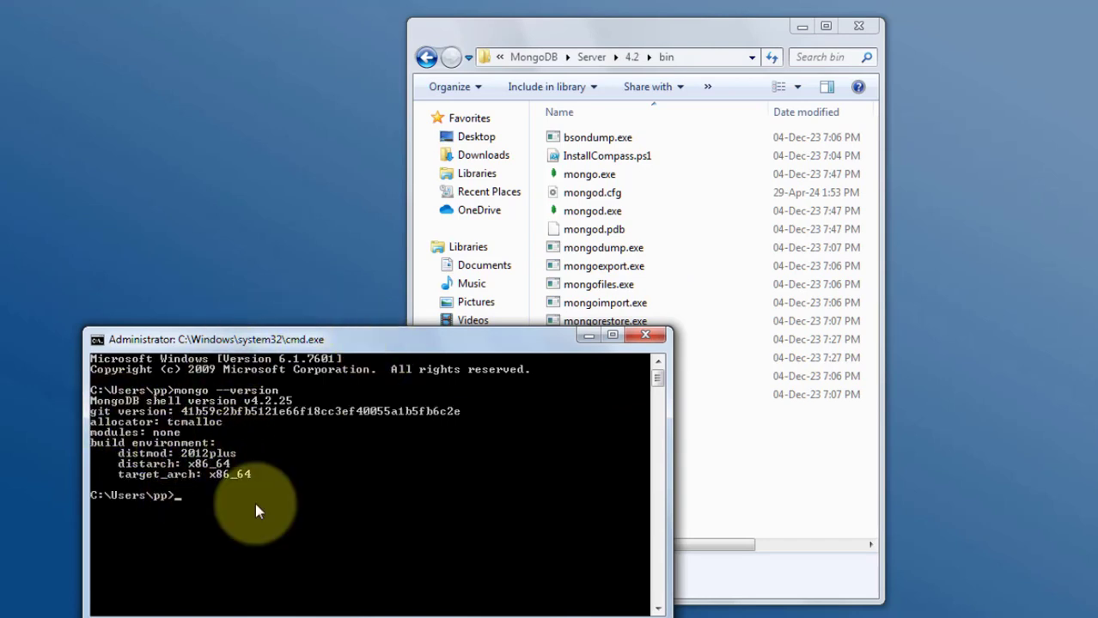
pyautogui.click(752, 498)
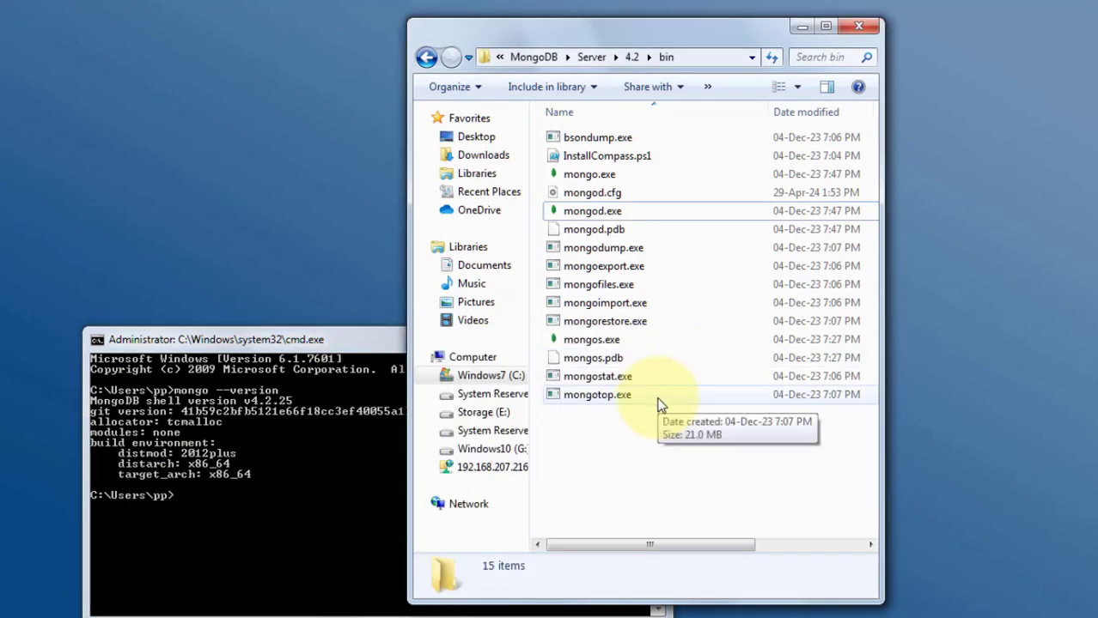
pyautogui.click(240, 412)
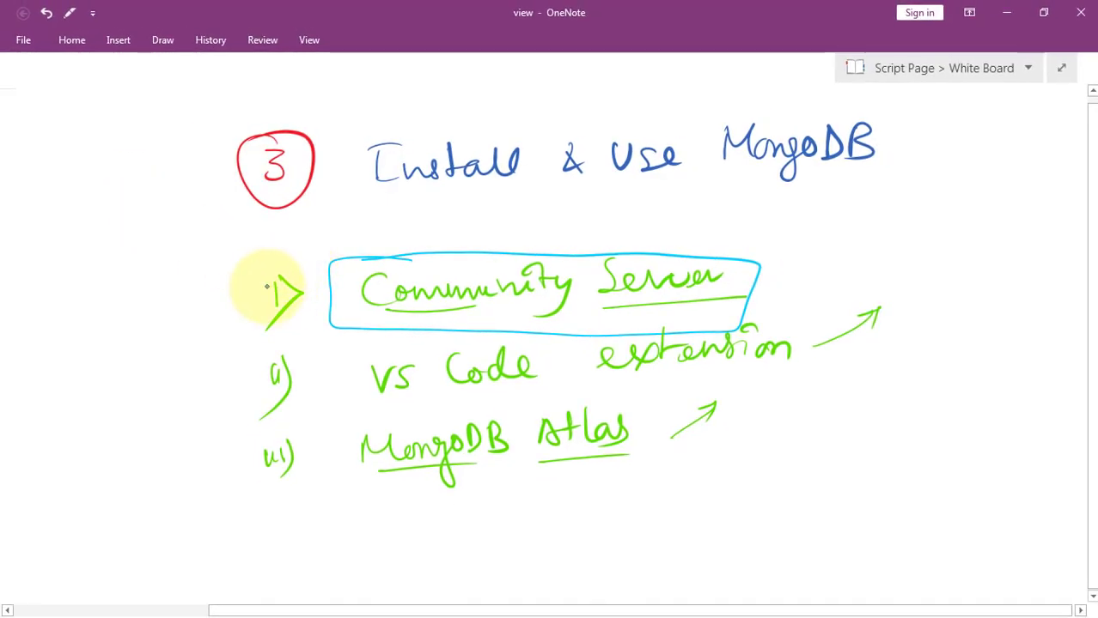
# Strike through the first two list markers and begin boxing 'VS Code extension'
pyautogui.moveTo(249, 291); pyautogui.dragTo(320, 256)
pyautogui.moveTo(242, 376)
pyautogui.mouseDown()
pyautogui.moveTo(301, 357)
pyautogui.moveTo(345, 411)
pyautogui.mouseUp()
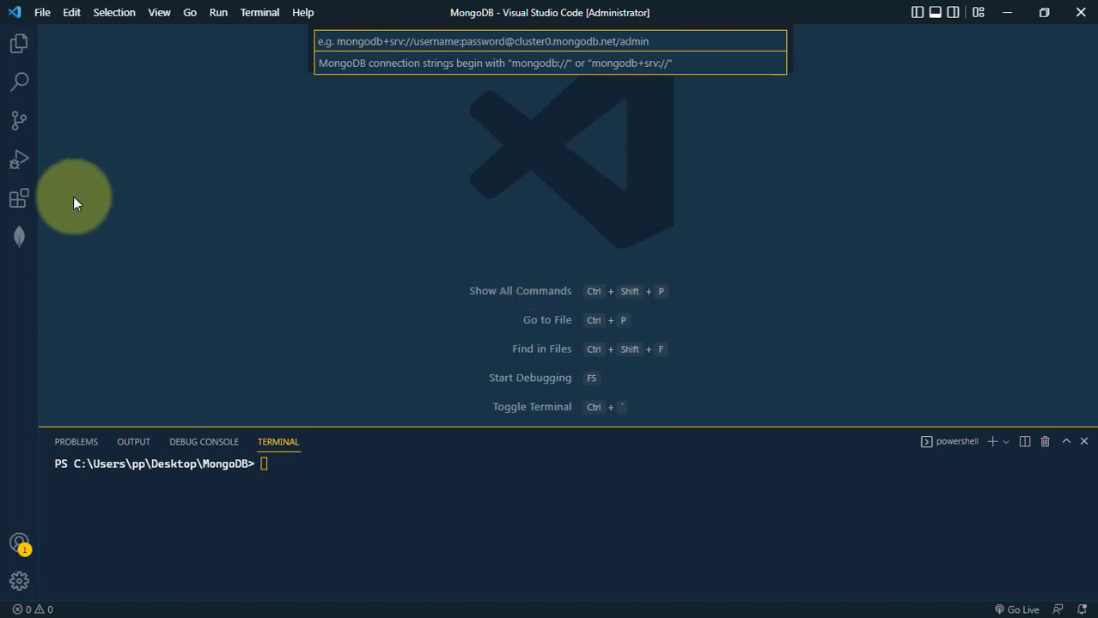
# Open the MongoDB for VS Code extension and browse the localhost:27017 connection's databases
pyautogui.click(20, 200)
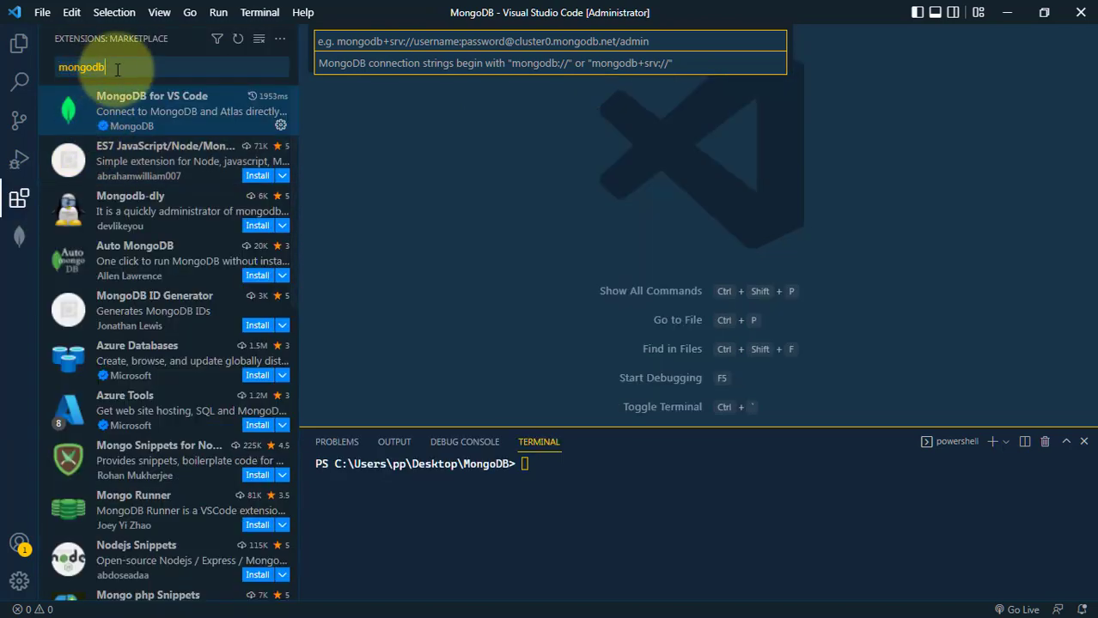
pyautogui.click(116, 108)
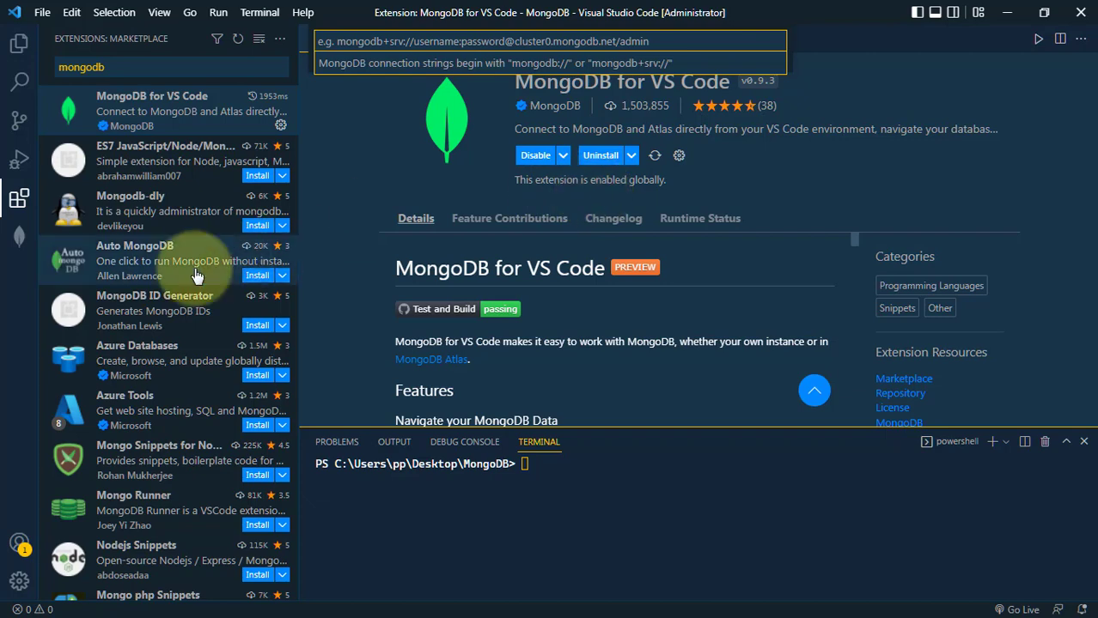
pyautogui.click(20, 238)
pyautogui.scroll(-1, 176, 192)
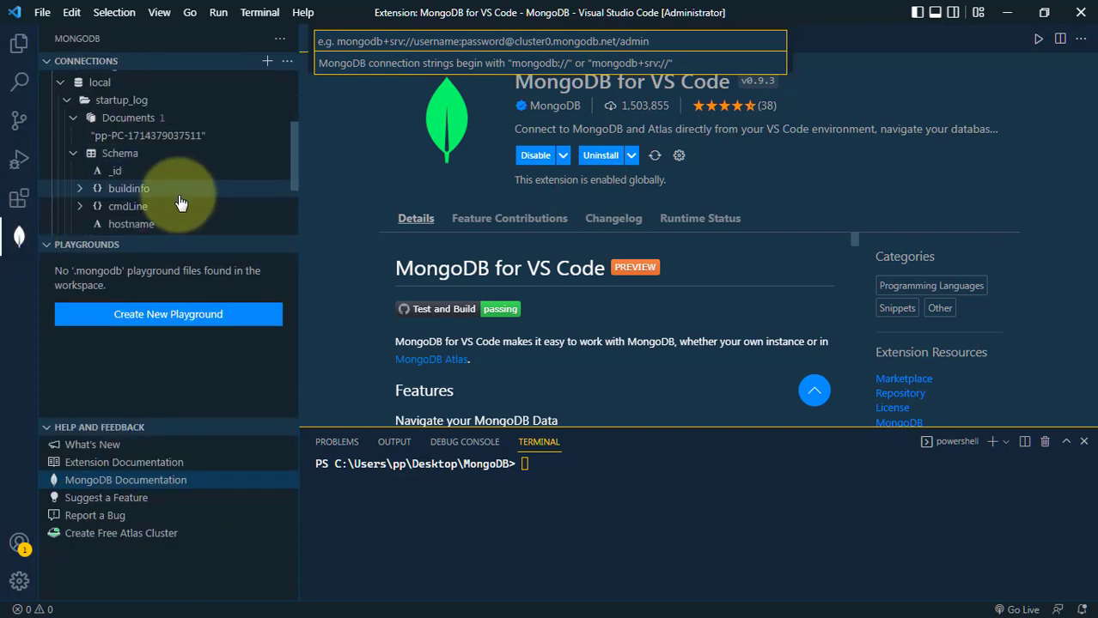
pyautogui.click(180, 199)
pyautogui.scroll(1, 181, 202)
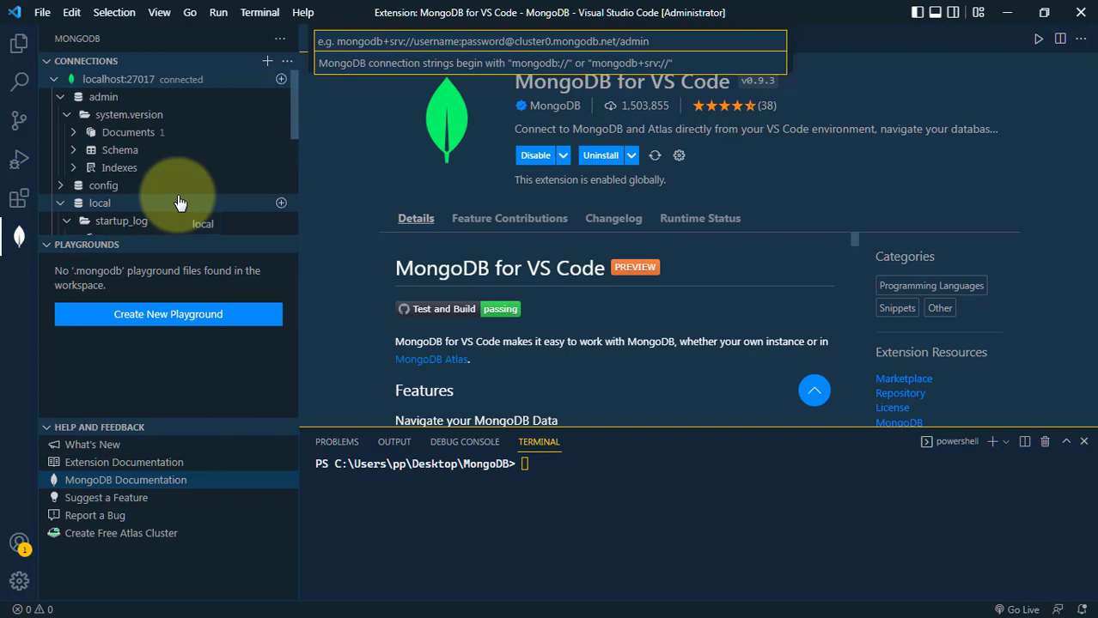
pyautogui.scroll(-1, 182, 199)
pyautogui.scroll(1, 177, 203)
pyautogui.click(582, 508)
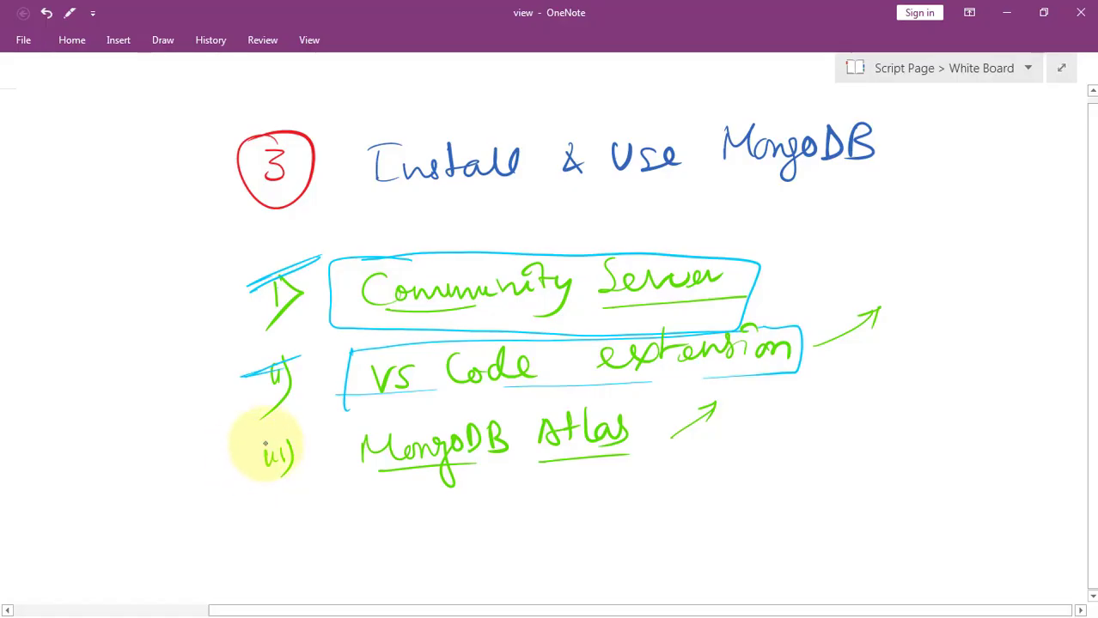
# Strike through the iii) marker and underline MongoDB Atlas with the pen
pyautogui.moveTo(244, 466); pyautogui.dragTo(307, 434)
pyautogui.moveTo(373, 479); pyautogui.dragTo(497, 466)
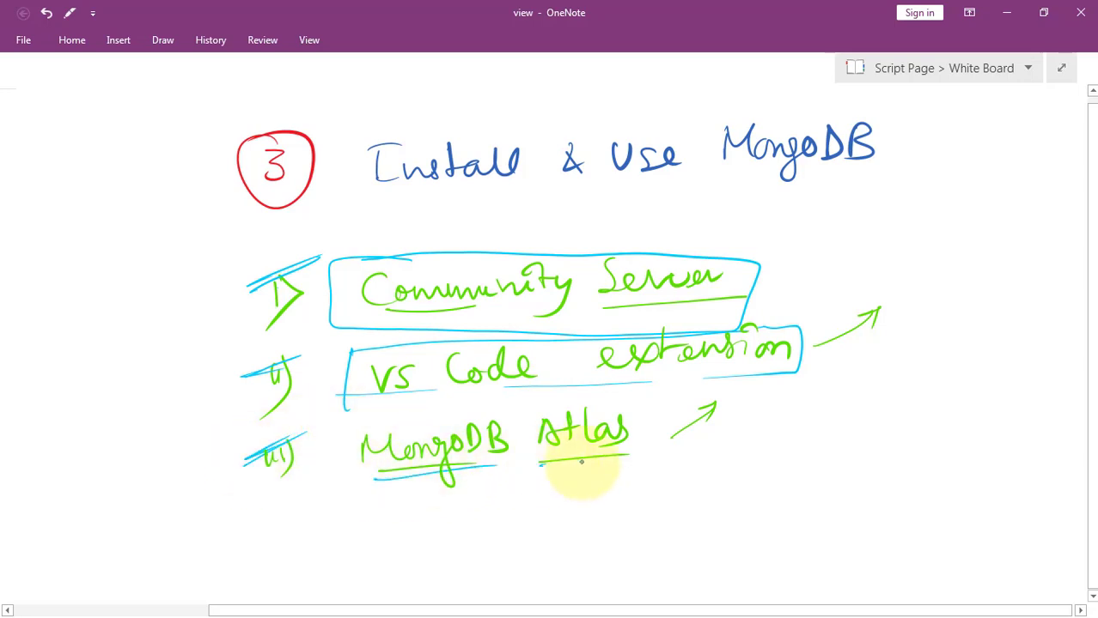
pyautogui.moveTo(581, 462)
pyautogui.mouseDown()
pyautogui.moveTo(666, 454)
pyautogui.moveTo(726, 409)
pyautogui.mouseUp()
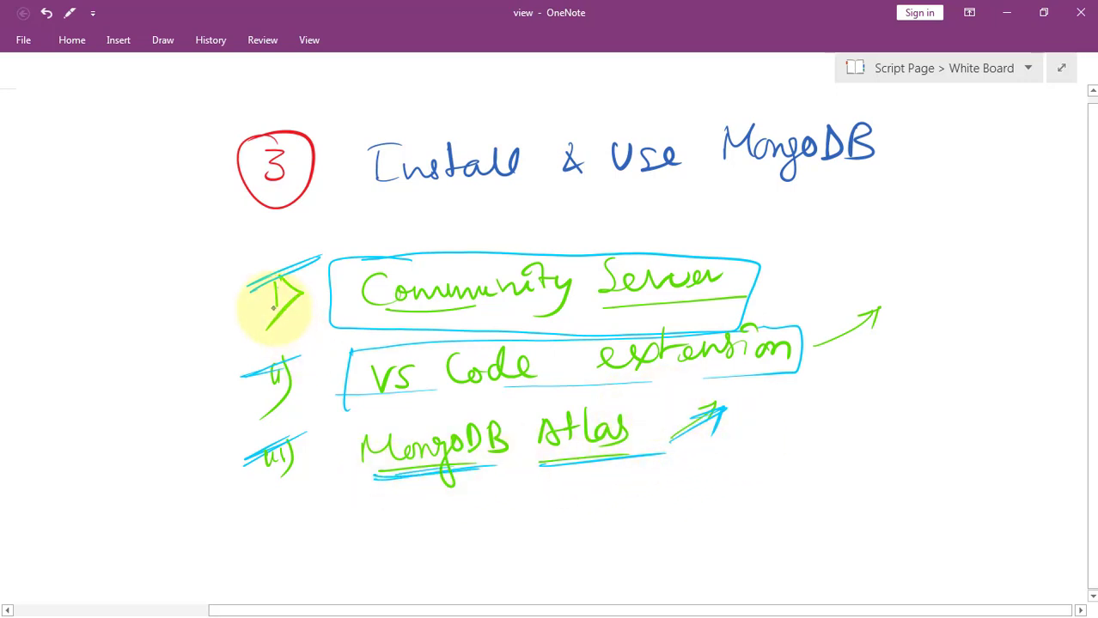
# Draw a brace grouping the three list items, underline Install, and circle the MongoDB heading
pyautogui.moveTo(228, 241)
pyautogui.mouseDown()
pyautogui.moveTo(179, 362)
pyautogui.moveTo(227, 516)
pyautogui.mouseUp()
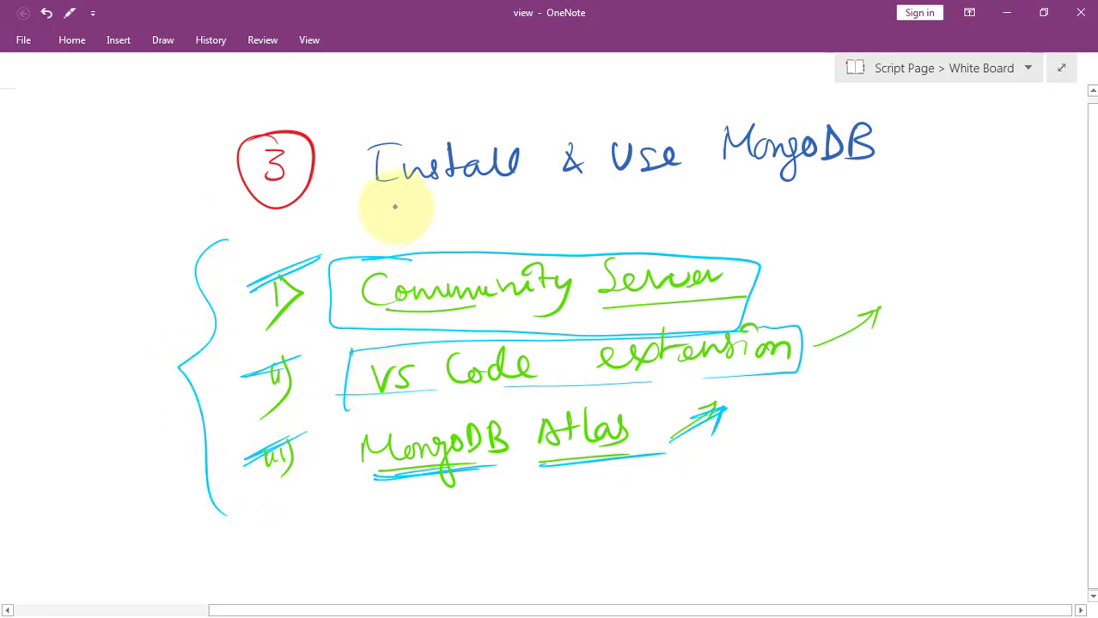
pyautogui.moveTo(395, 207); pyautogui.dragTo(483, 196)
pyautogui.moveTo(800, 184)
pyautogui.mouseDown()
pyautogui.moveTo(926, 142)
pyautogui.moveTo(748, 208)
pyautogui.mouseUp()
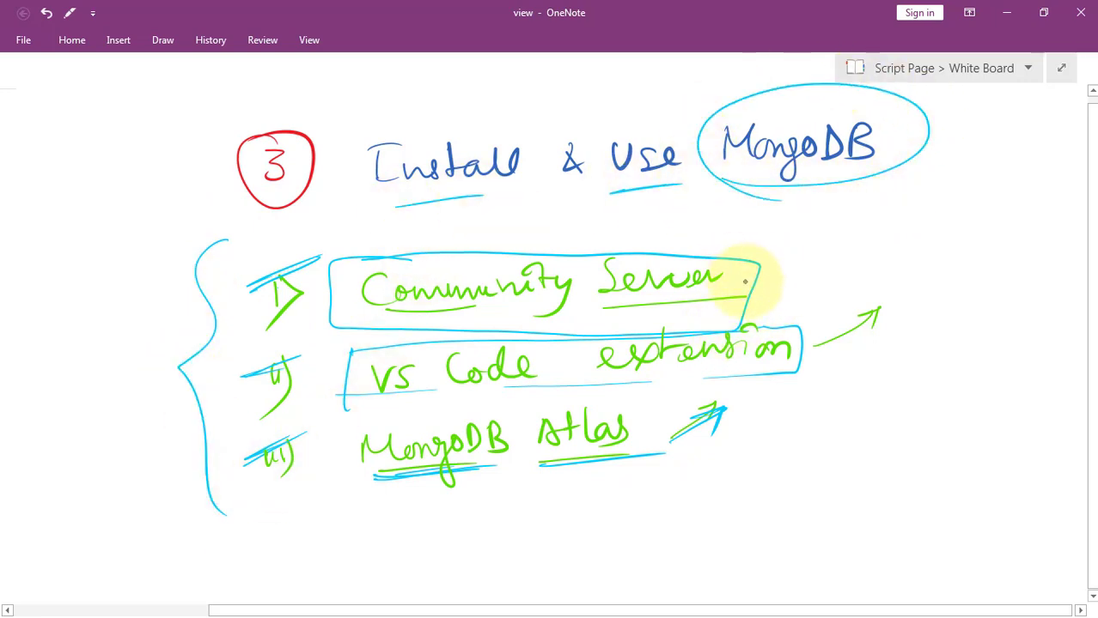